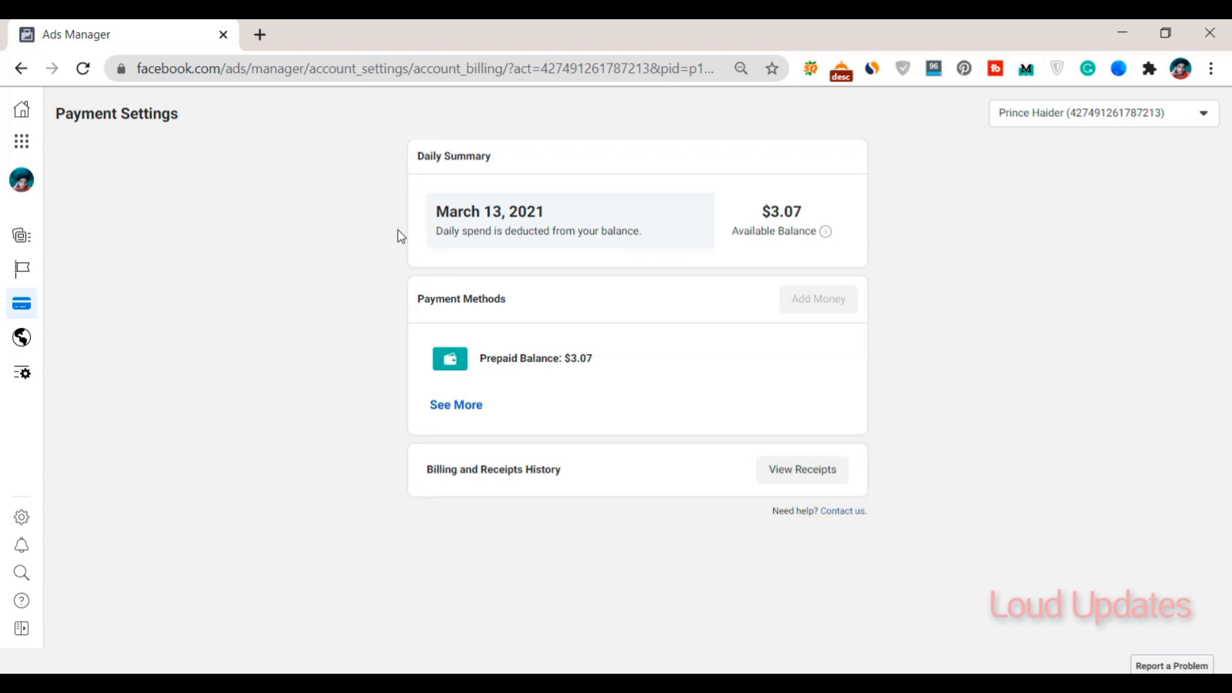
Review the page address, the Daily Summary date and the $3.07 available balance.
drag(159, 68, 269, 68)
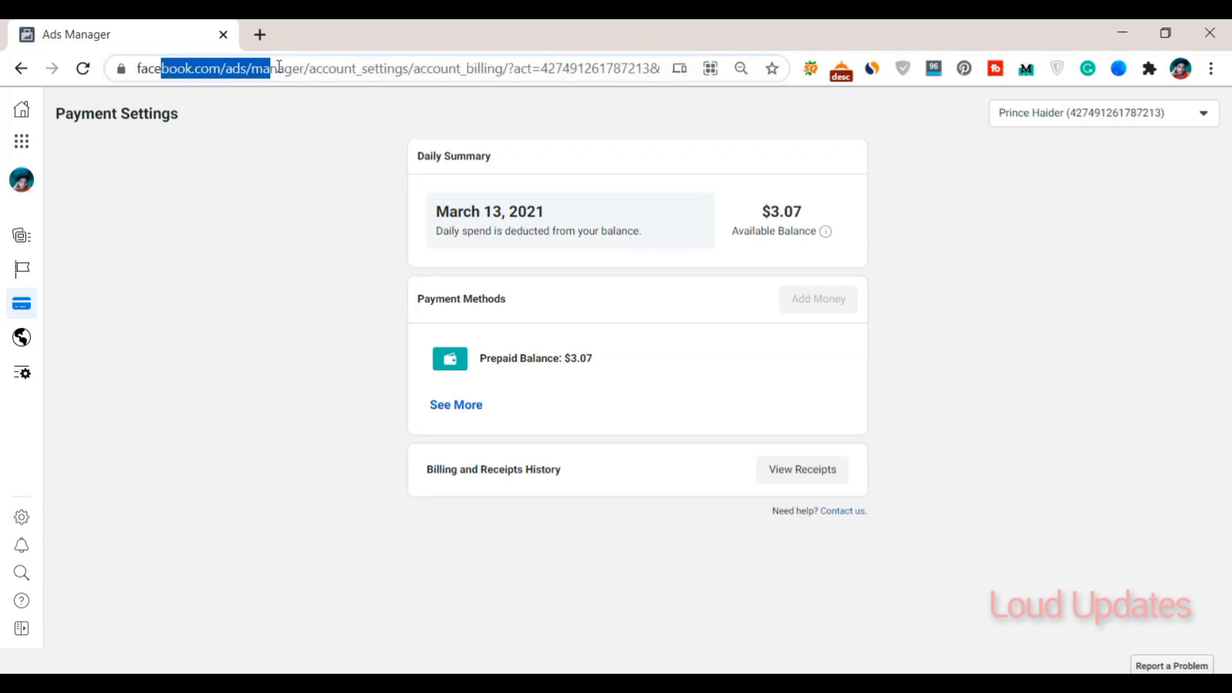
drag(180, 68, 341, 68)
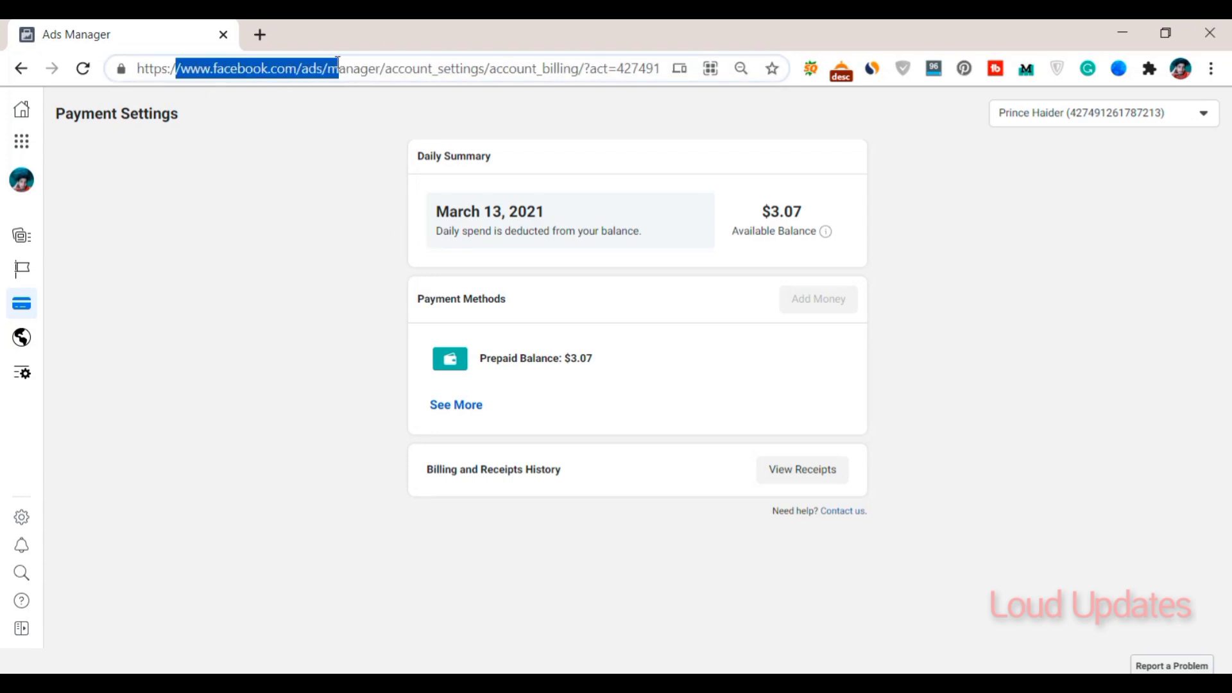
click(266, 222)
drag(416, 157, 517, 165)
drag(437, 214, 528, 213)
click(765, 210)
drag(760, 212, 788, 231)
click(726, 237)
click(757, 236)
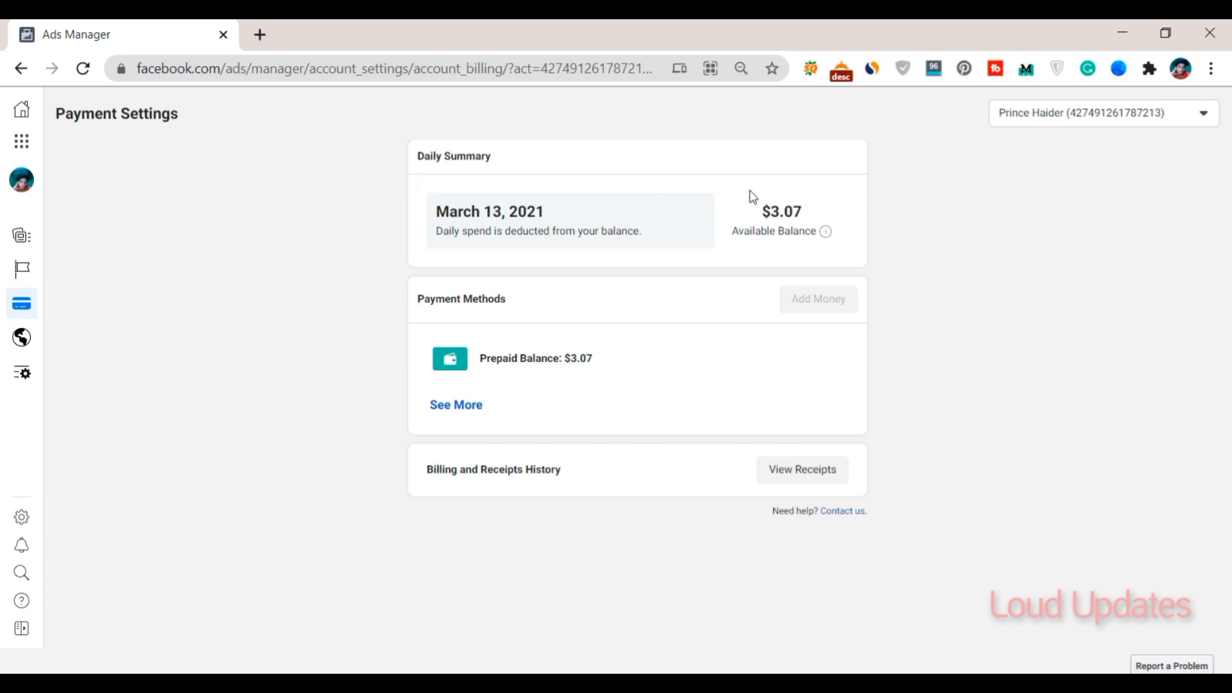
In a new tab, search Google for 'fb ad manager' and reach the Ads Manager Ad Accounts page.
click(260, 36)
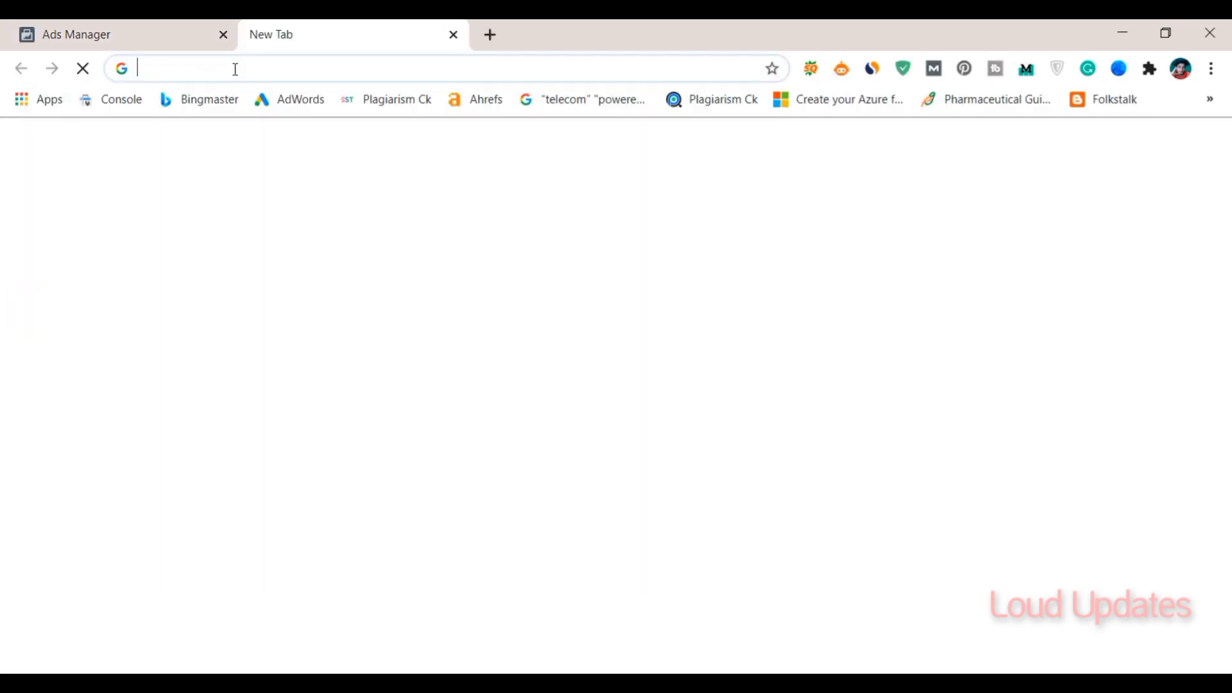
text(fb)
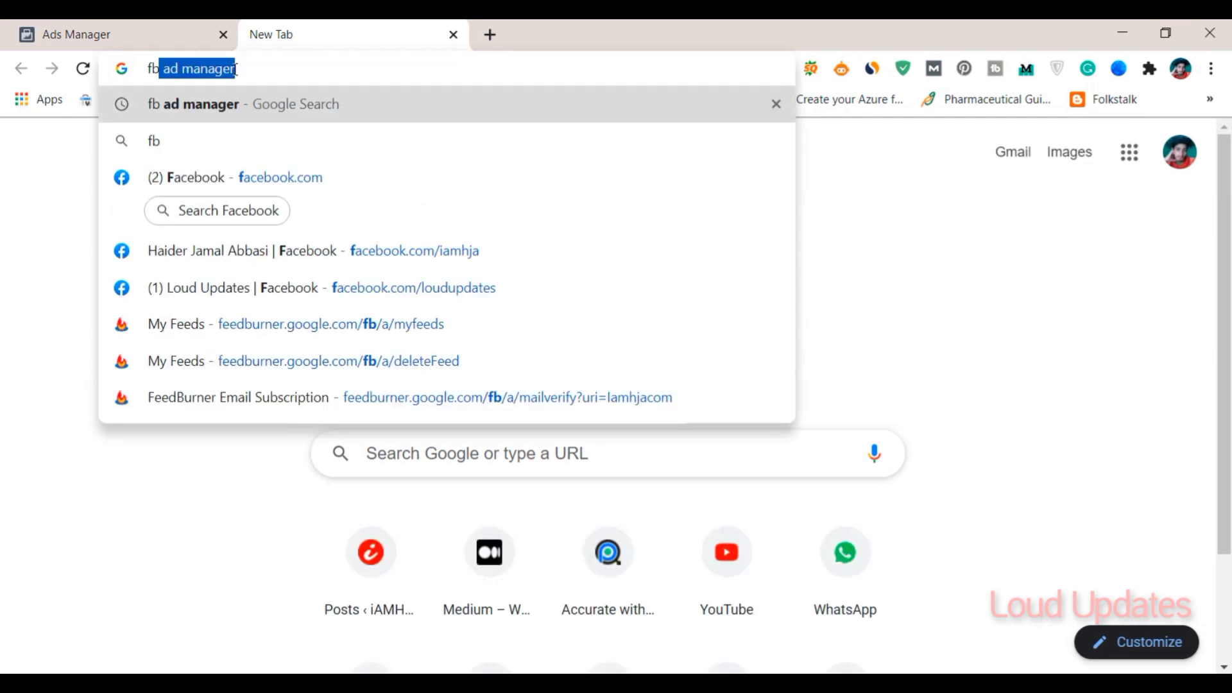
key(Return)
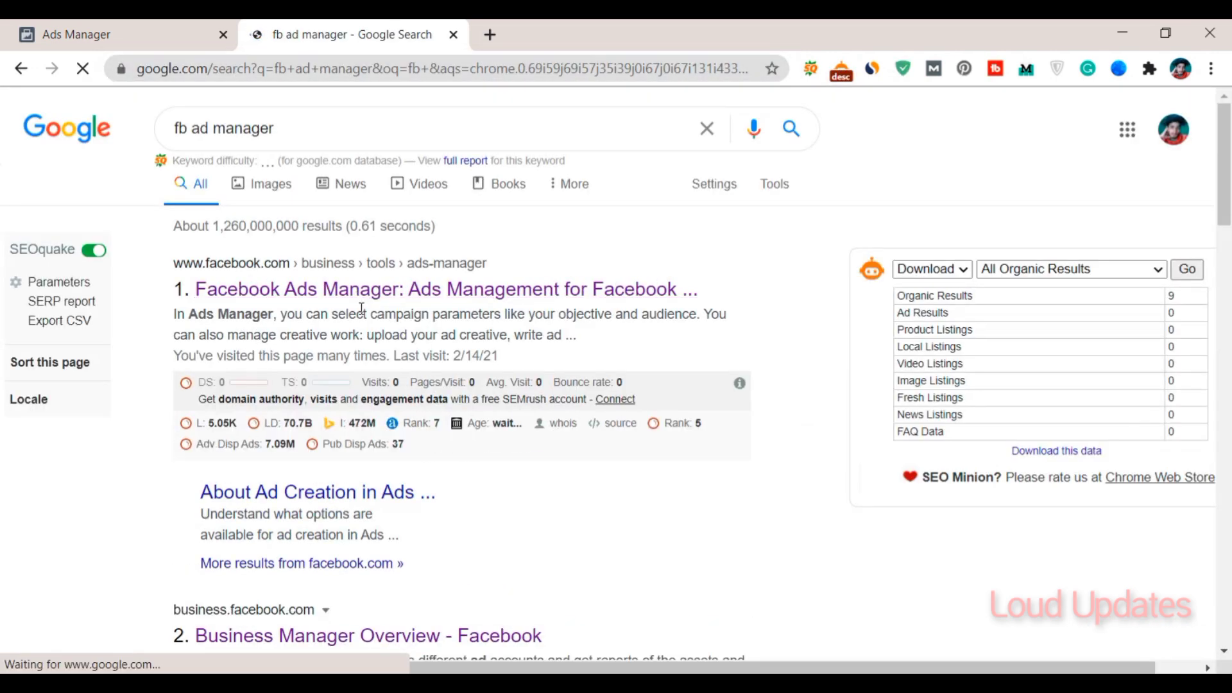
click(356, 288)
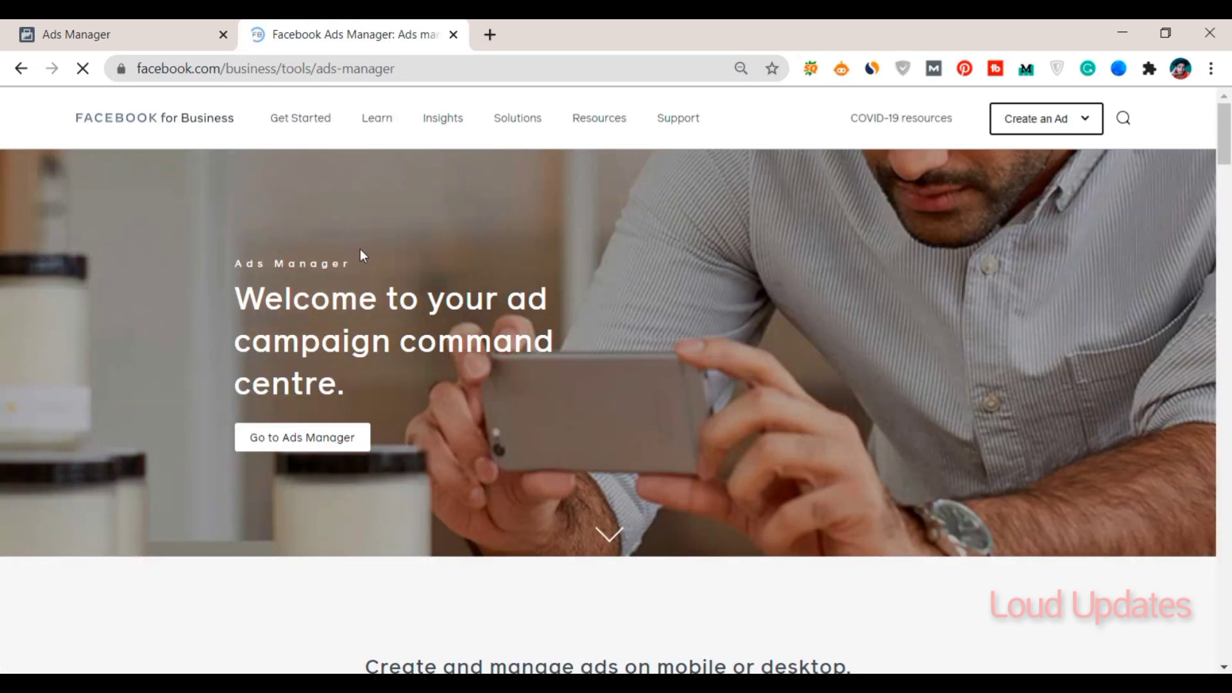
click(304, 443)
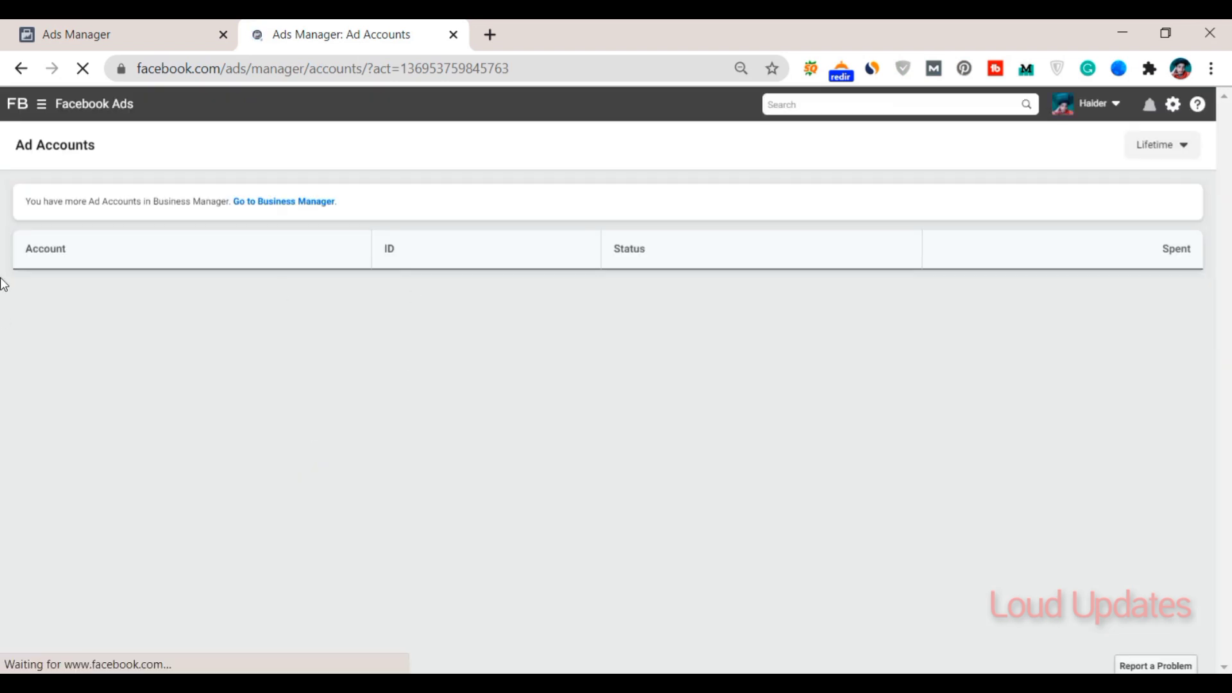
Go to Billing under Manage Business in the Ads Manager navigation menu.
click(45, 116)
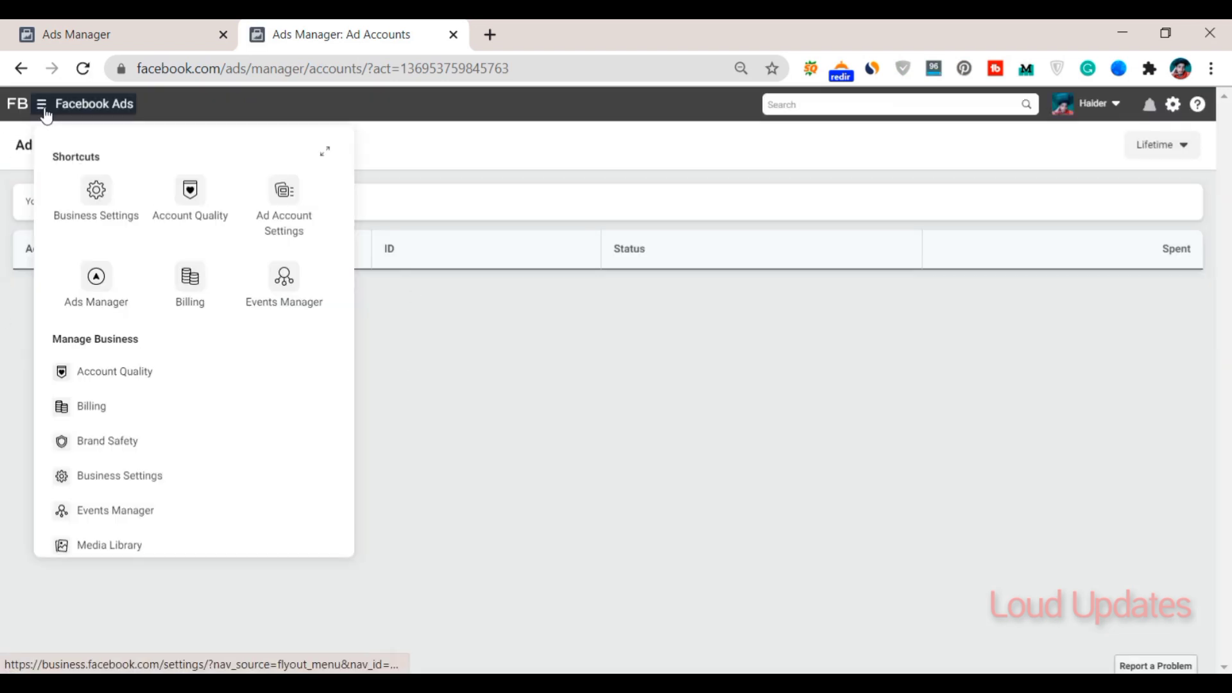
click(107, 419)
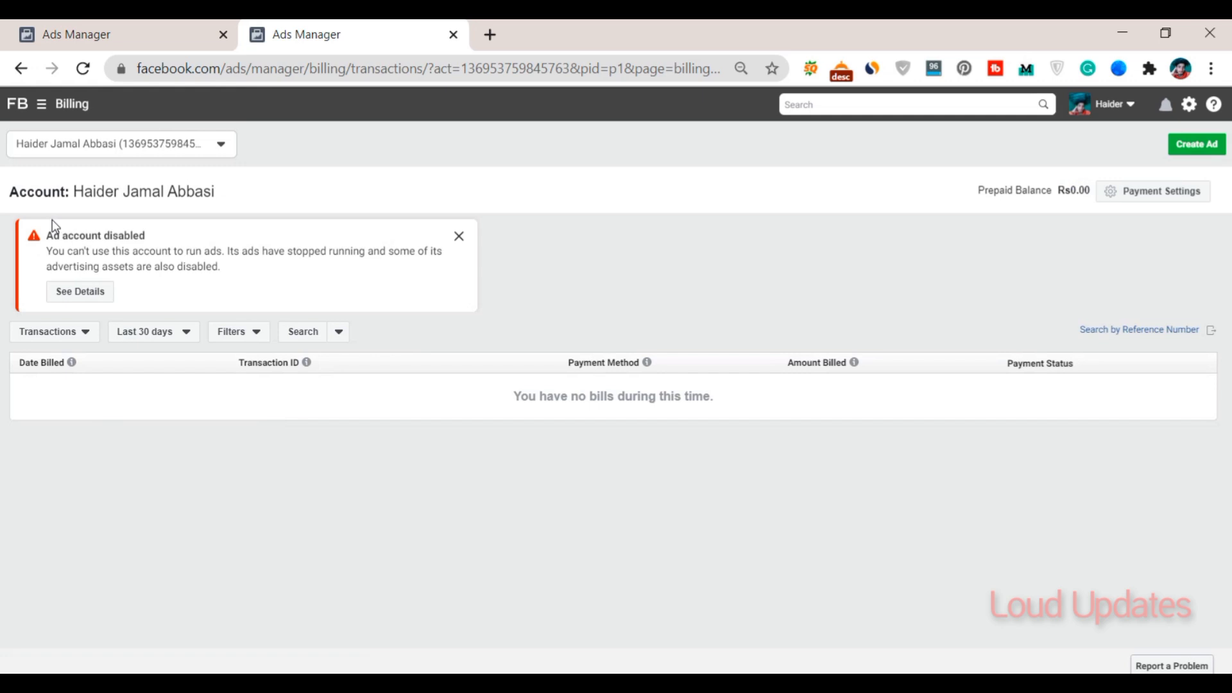
Dismiss the 'Ad account disabled' notice on the Billing page.
drag(149, 236, 242, 267)
click(449, 253)
click(459, 238)
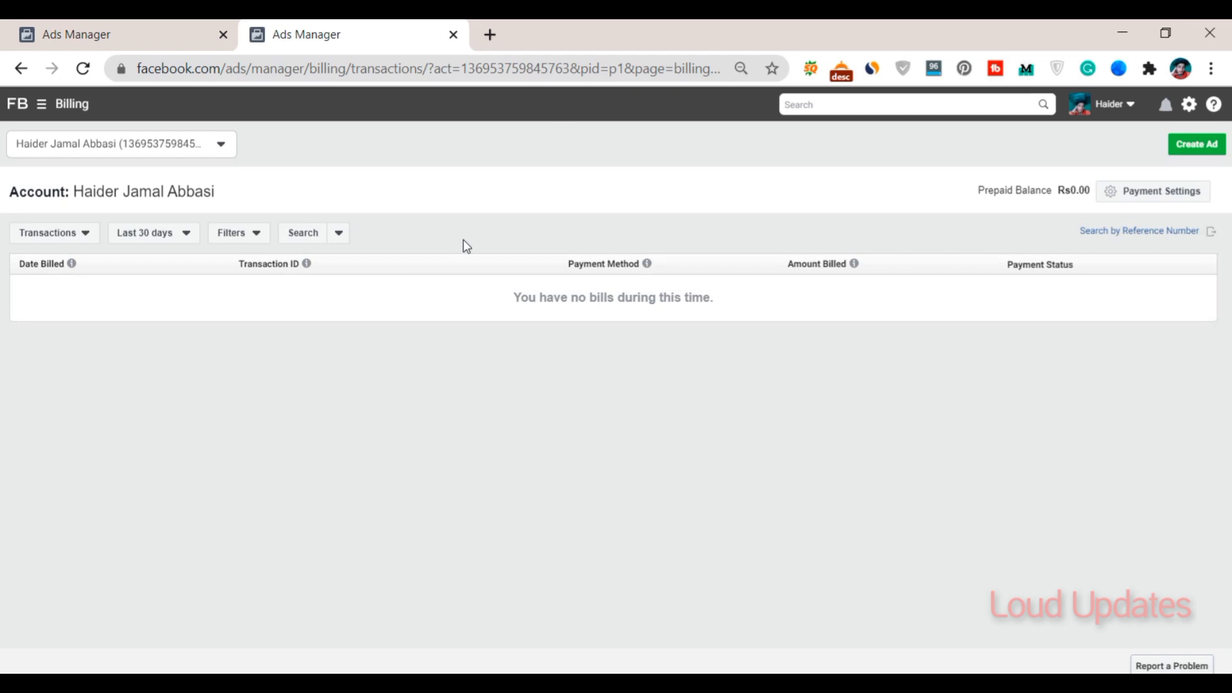
drag(1006, 190, 1060, 191)
click(269, 186)
Switch Billing to the other ad account through See More Ad Accounts.
click(210, 151)
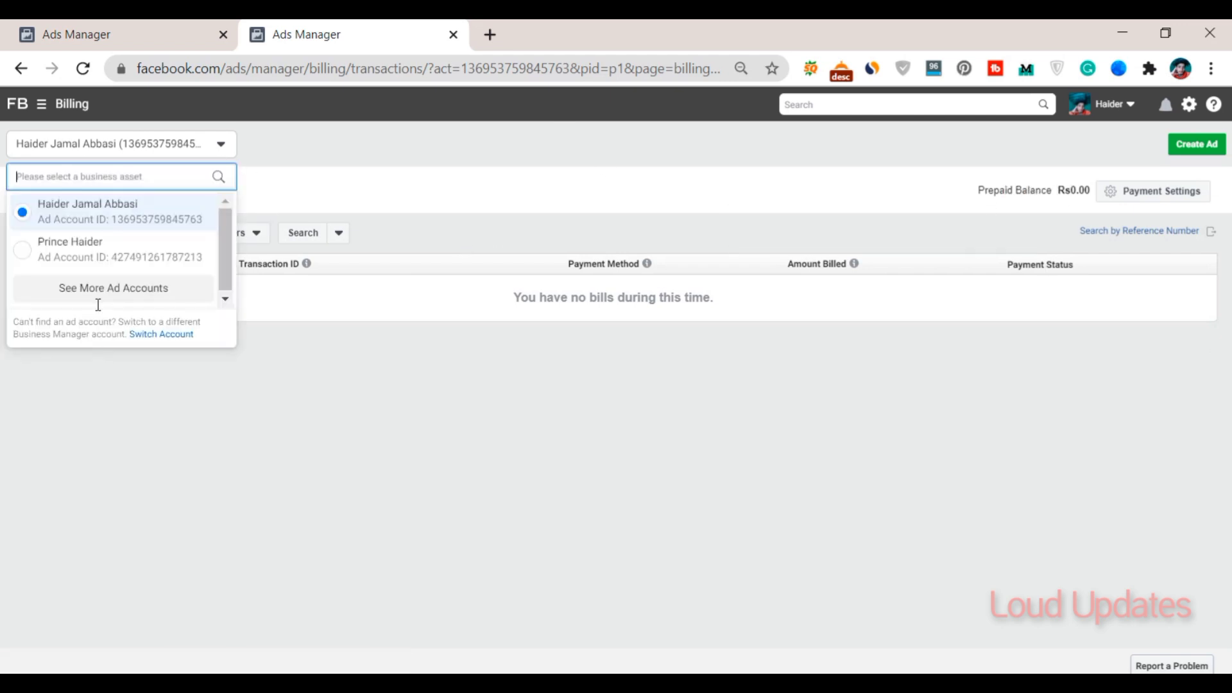
click(116, 290)
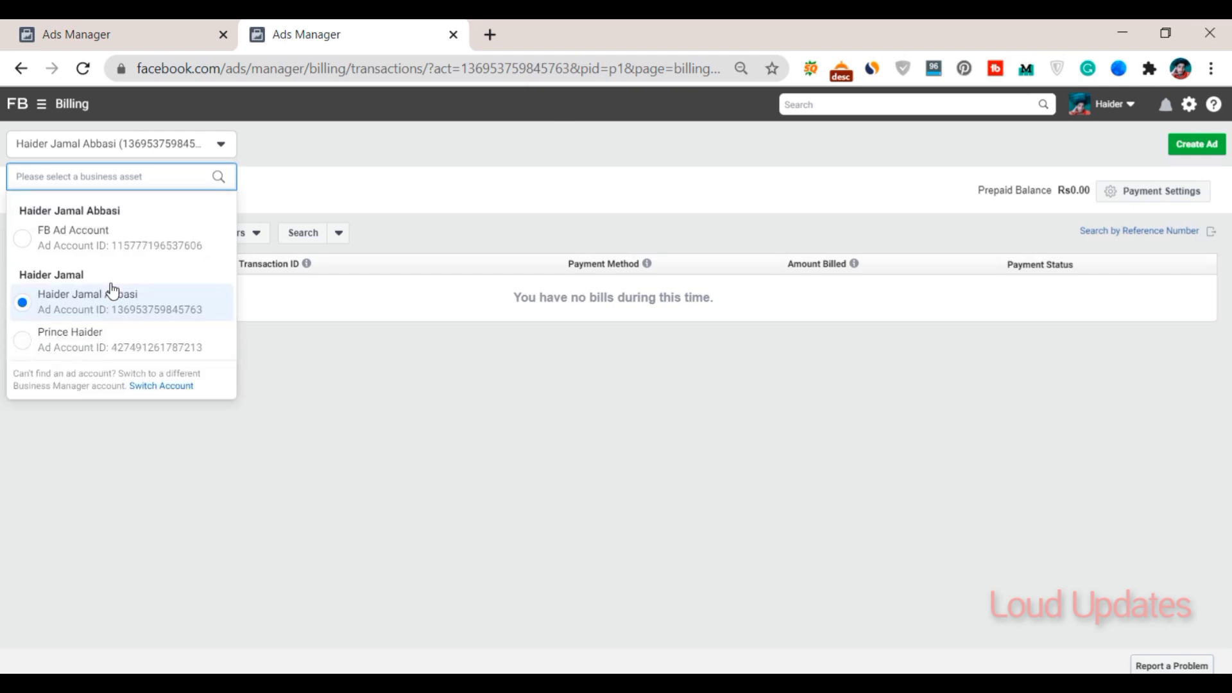
click(32, 348)
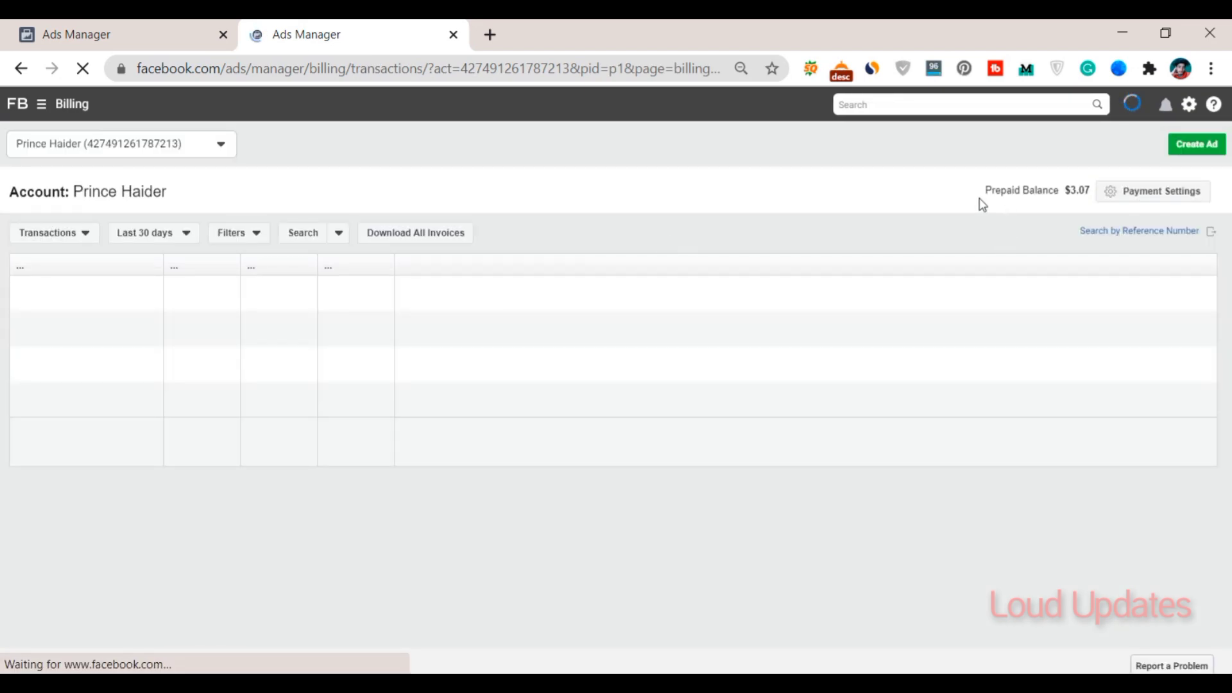
Review the $3.07 prepaid balance and the +$6.00 funding transactions.
drag(985, 190, 1071, 190)
click(504, 300)
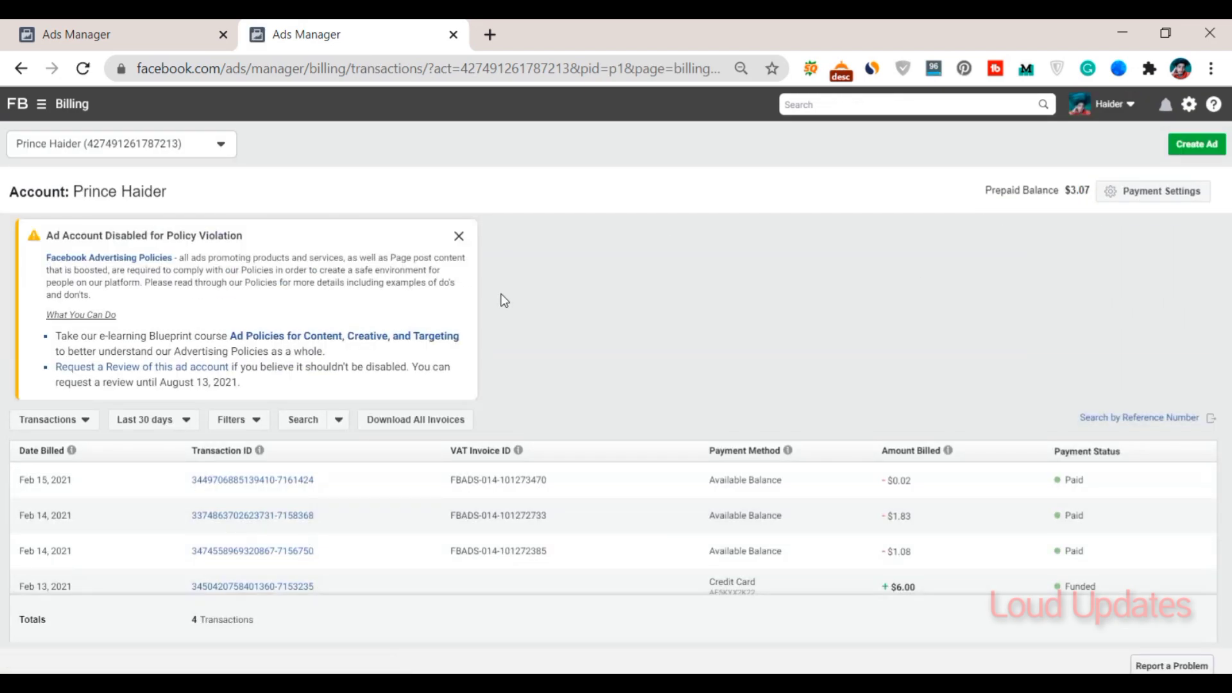
scroll(849, 618, down, 2)
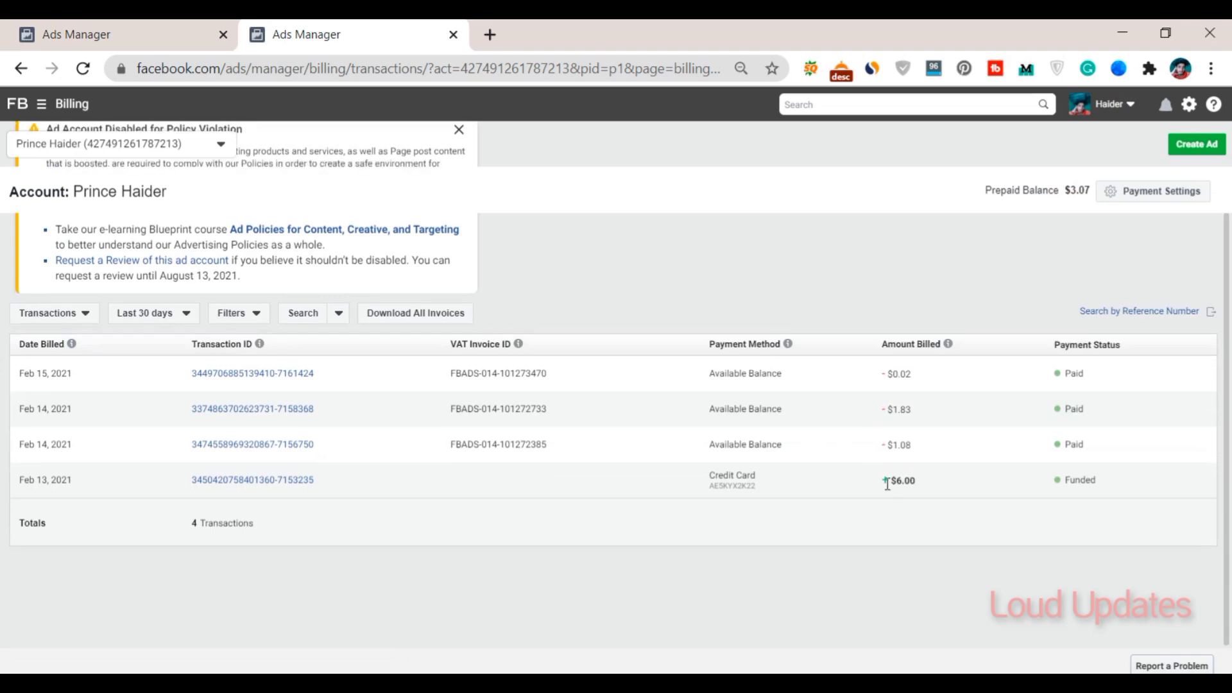
drag(884, 483, 930, 483)
click(931, 483)
drag(881, 481, 930, 581)
click(886, 445)
Dismiss the policy-violation notice and open the account's Payment Settings.
scroll(491, 186, up, 2)
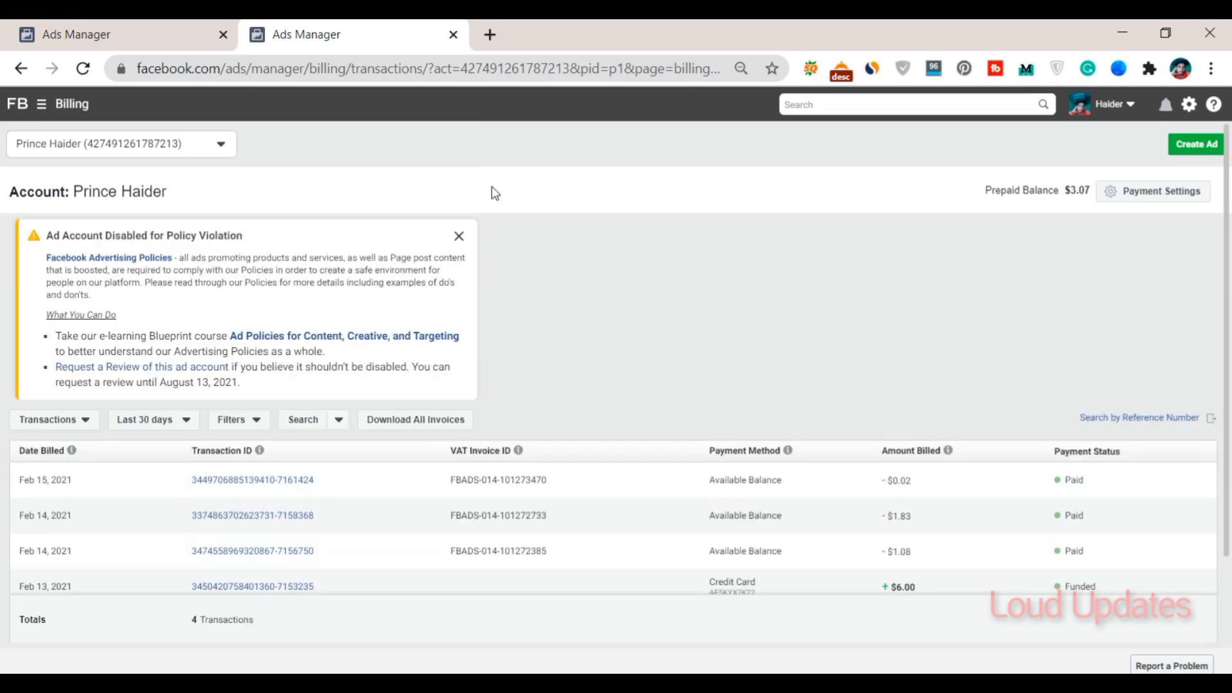
click(460, 237)
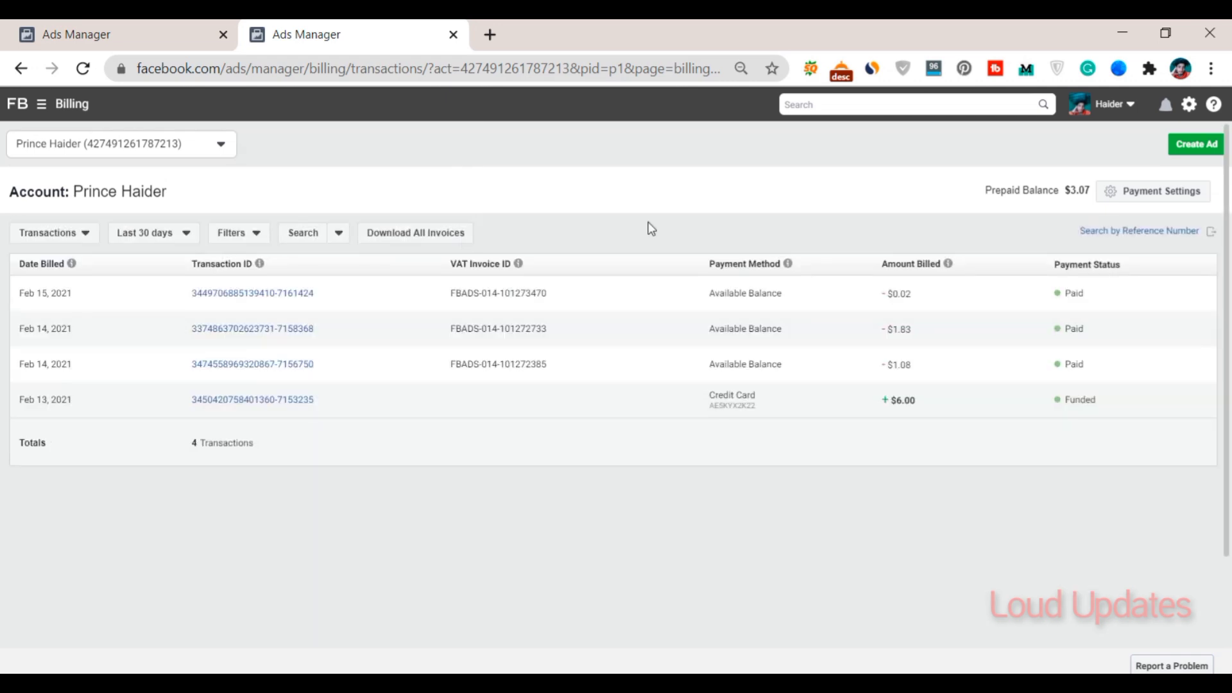
click(1154, 202)
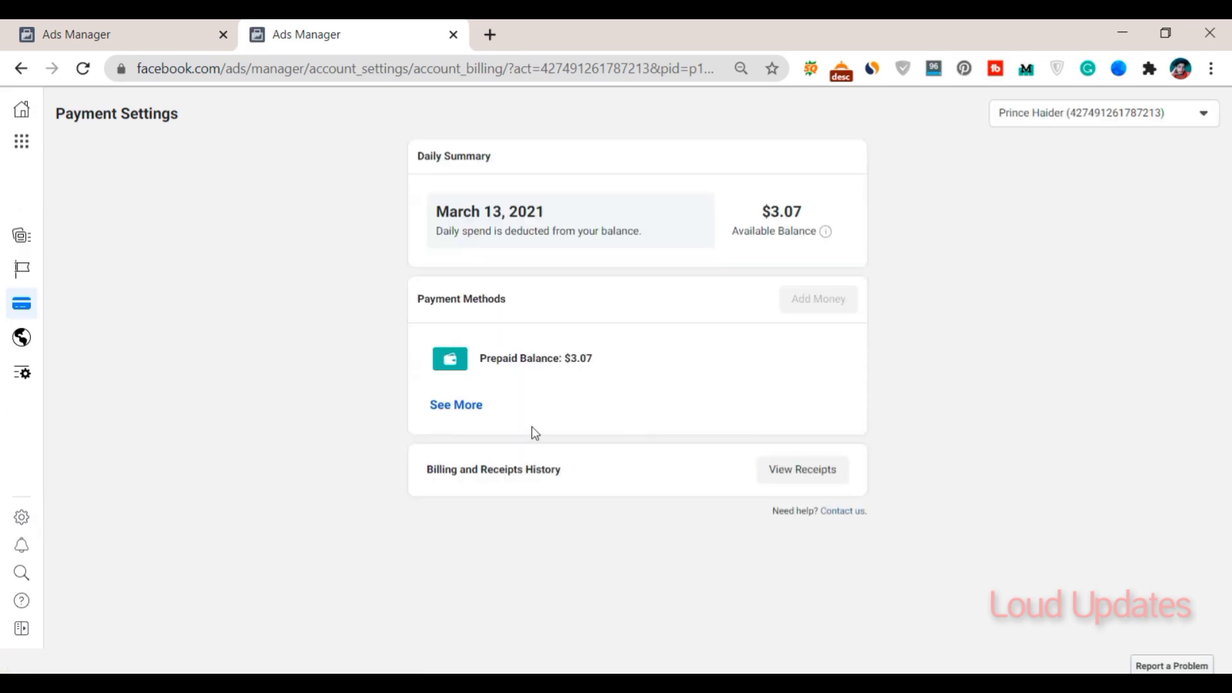
Follow the 'Contact us' link under Billing and Receipts History to the Ads Payments Inquiry form.
drag(416, 156, 895, 332)
click(987, 363)
click(845, 513)
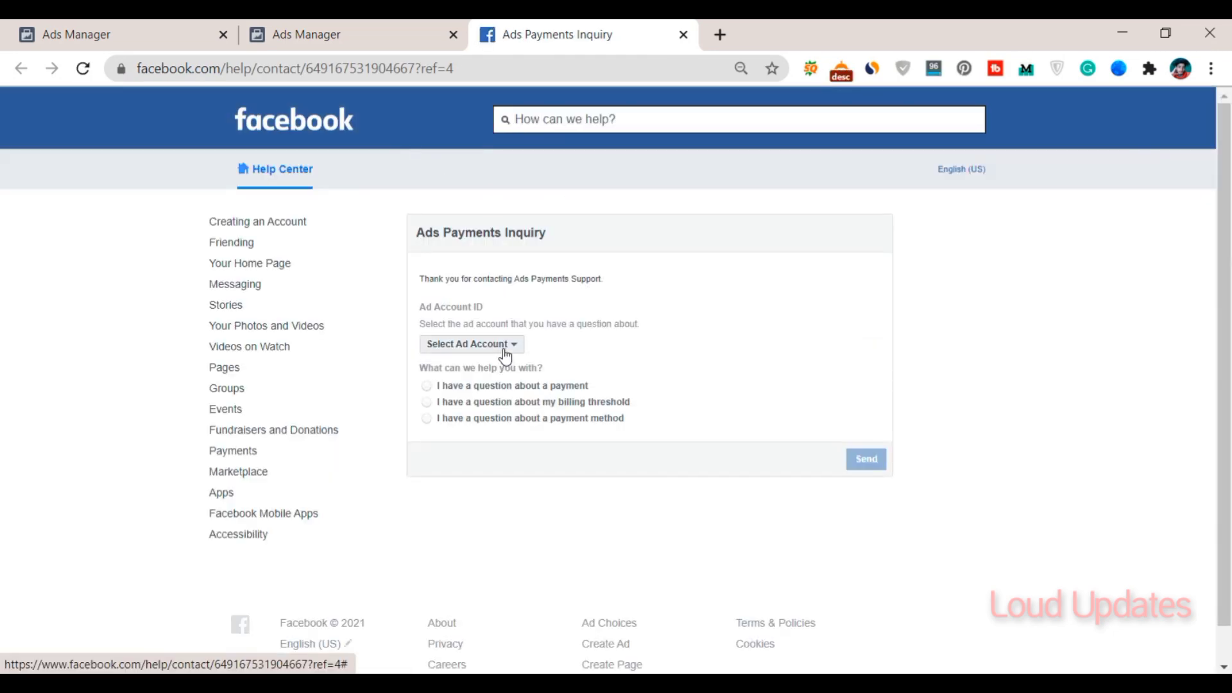
Select the ad account the inquiry concerns.
click(505, 347)
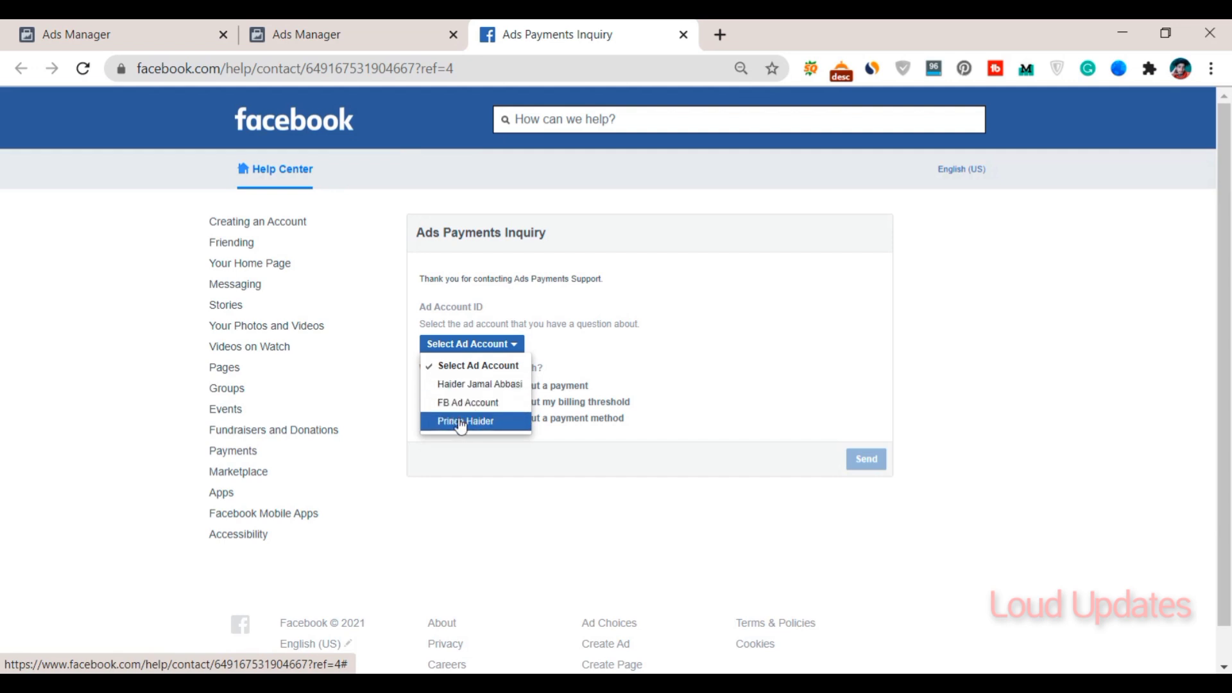
click(480, 423)
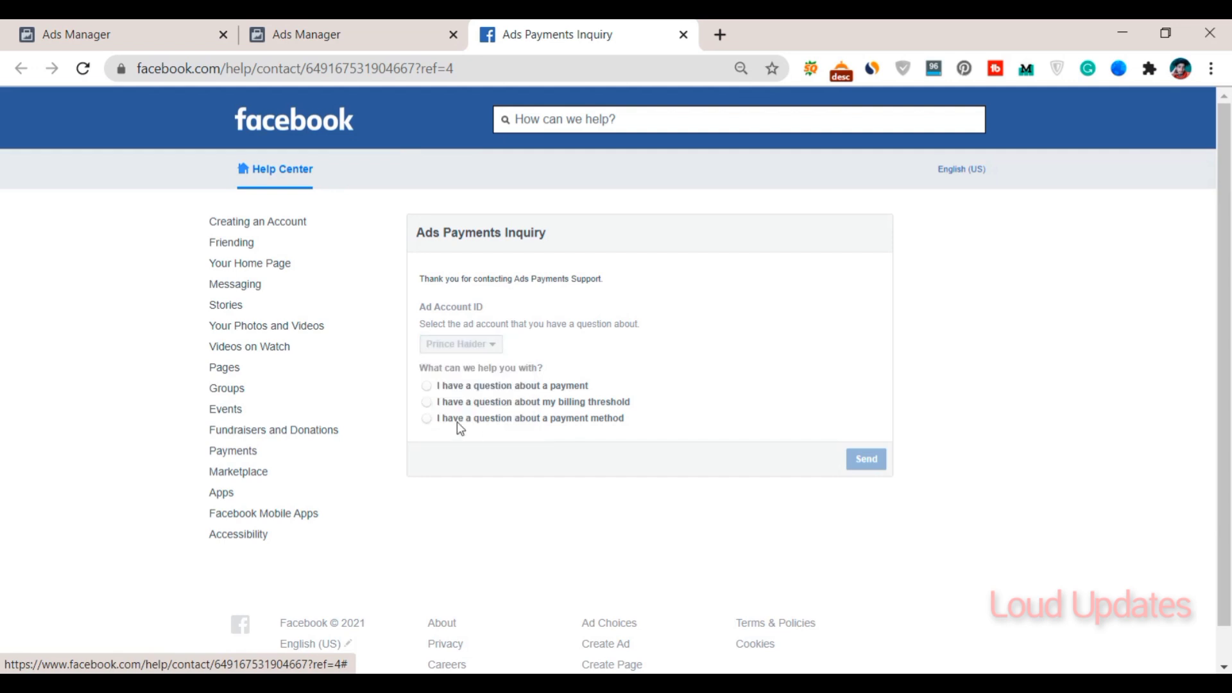
drag(430, 372, 546, 366)
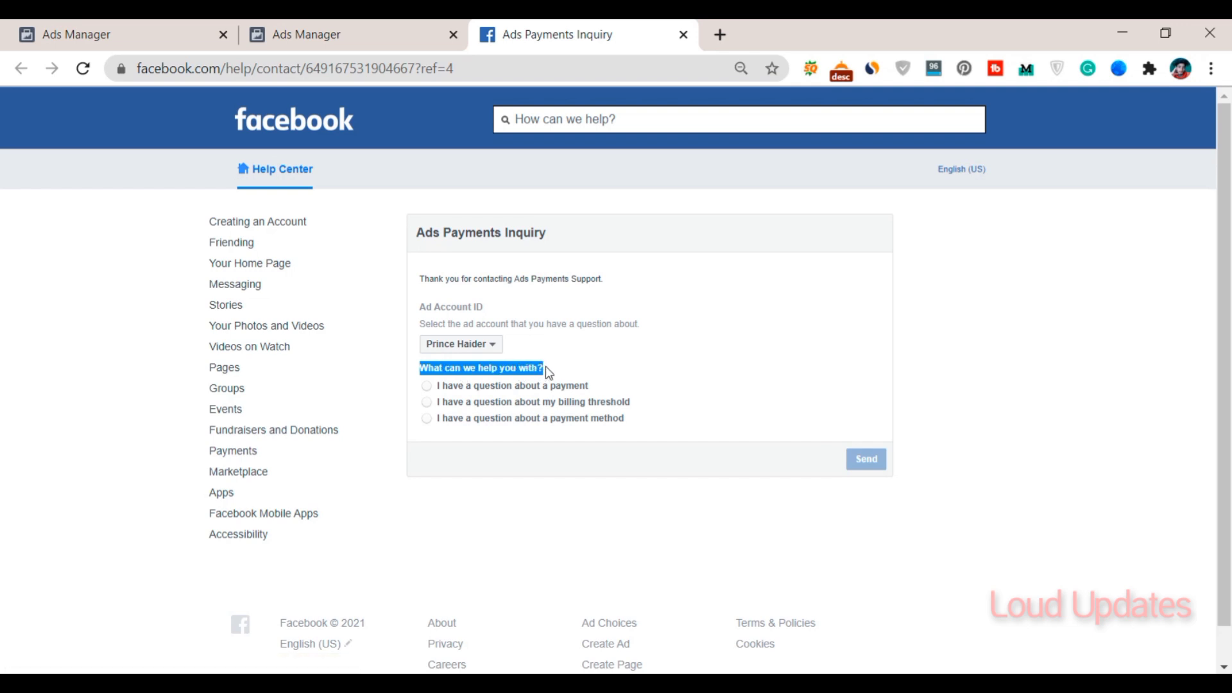
click(479, 392)
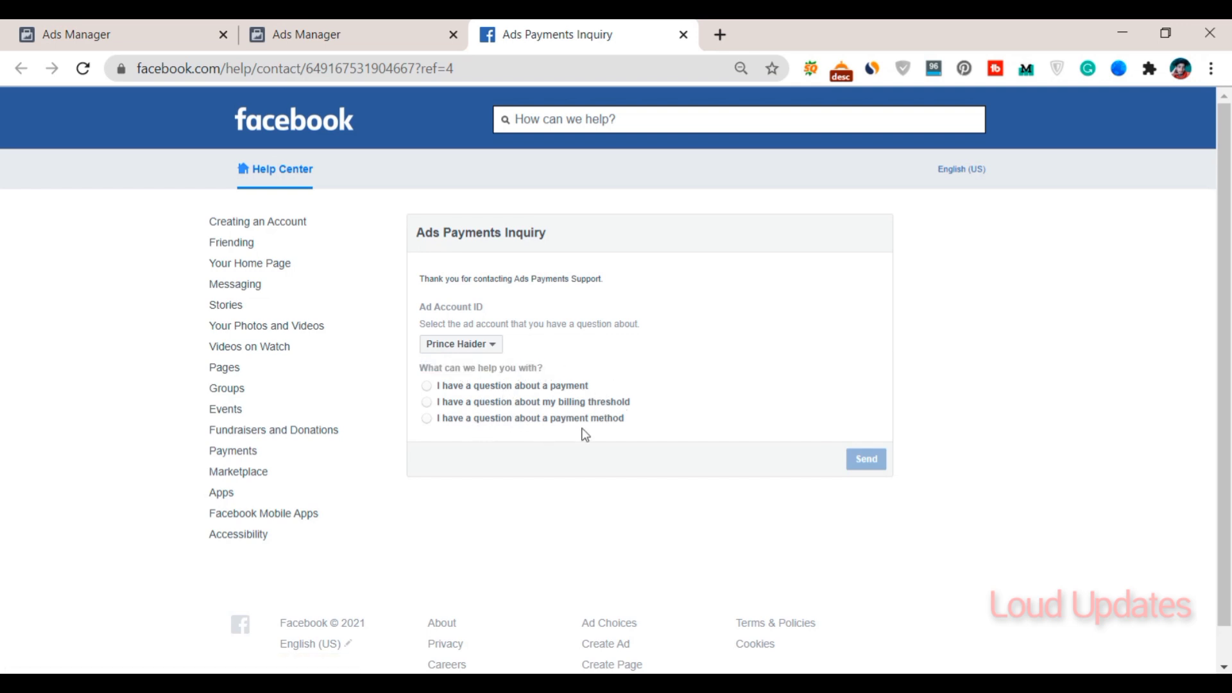
Choose 'I have a question about a payment', then 'Process a refund or clear my outstanding balance'.
click(426, 386)
scroll(484, 360, down, 2)
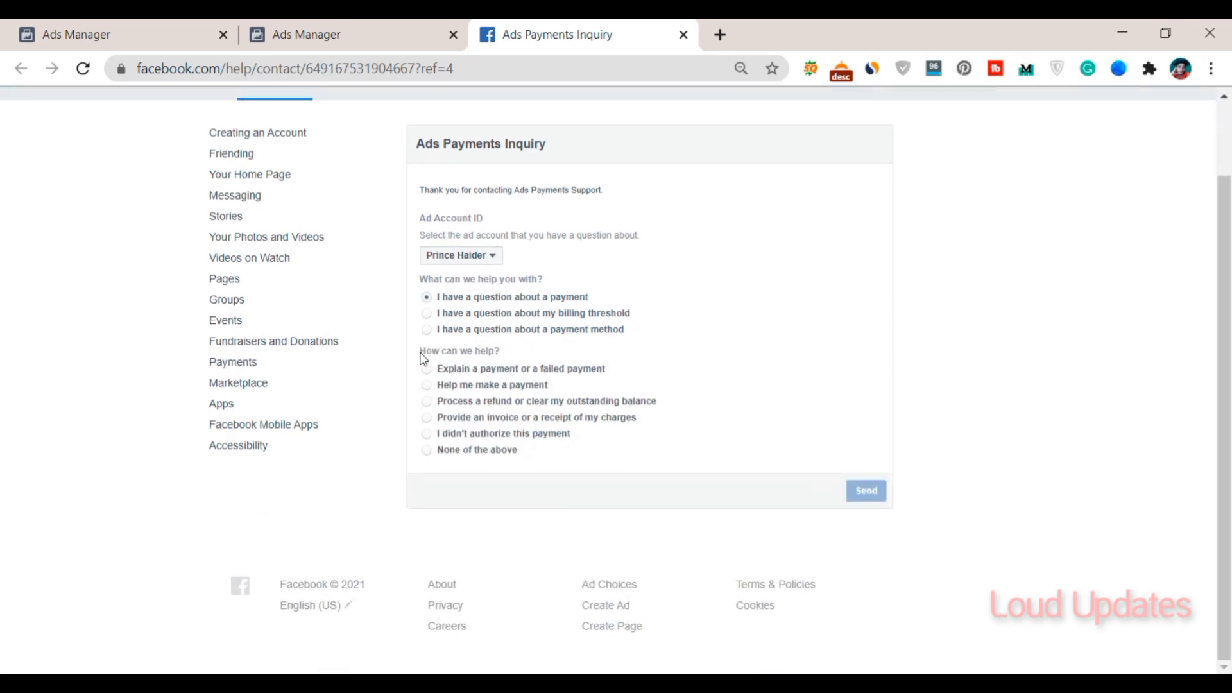
drag(420, 351, 475, 361)
click(503, 354)
click(427, 402)
scroll(443, 391, down, 5)
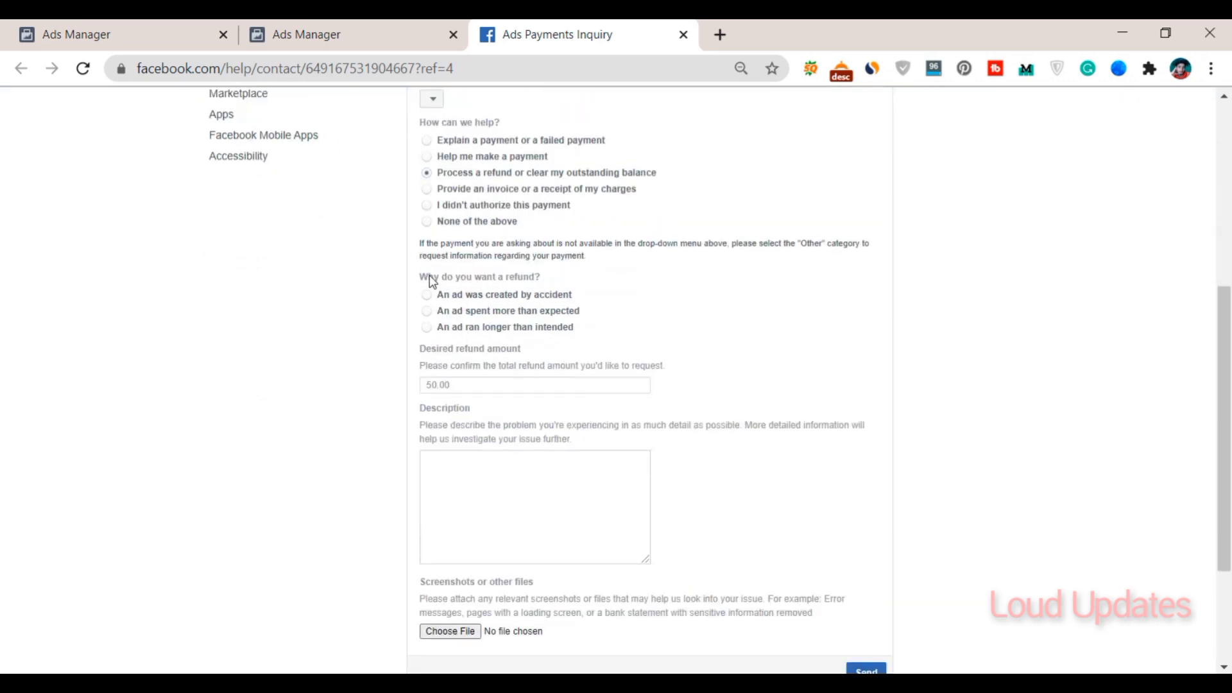
drag(427, 282, 545, 287)
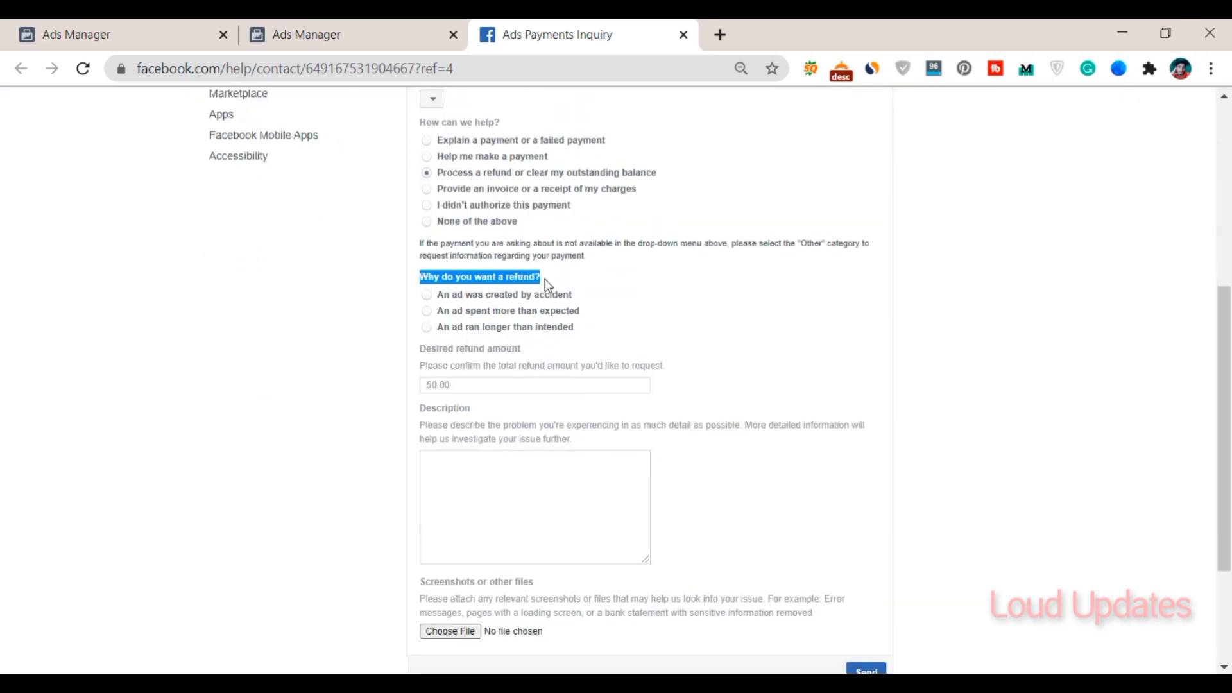
click(383, 339)
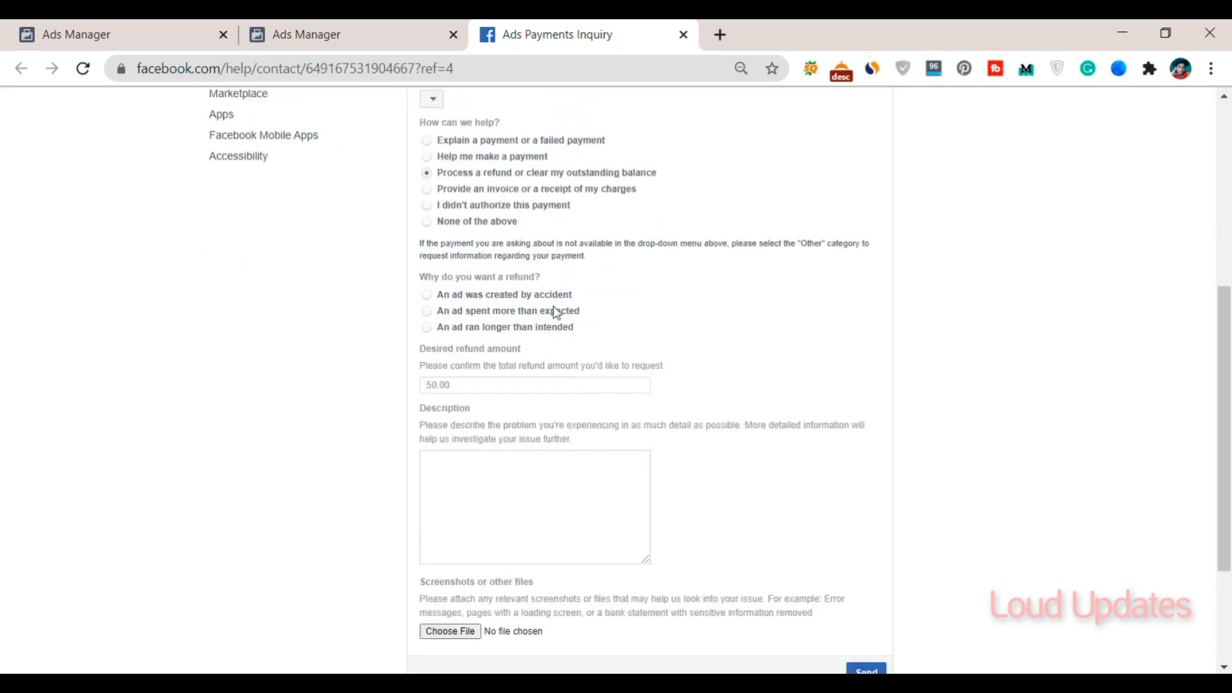
Give 'An ad was created by accident' as the reason and 3.07 as the refund amount.
click(427, 297)
drag(420, 374, 677, 374)
click(506, 391)
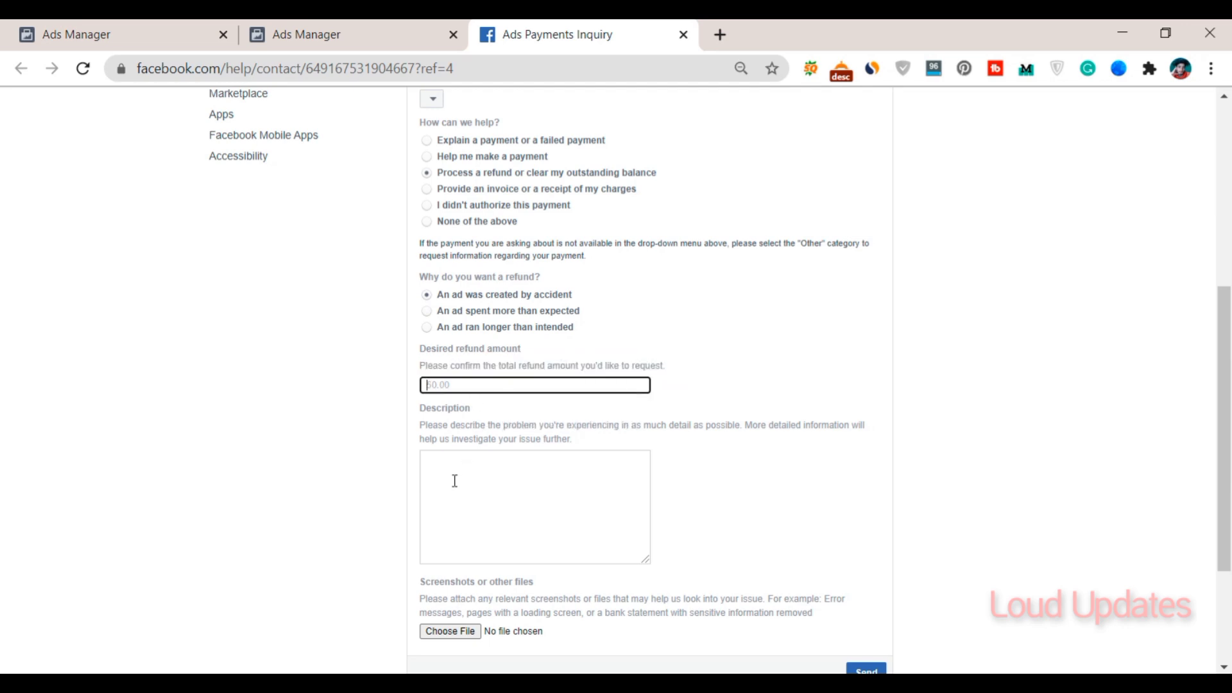
click(307, 34)
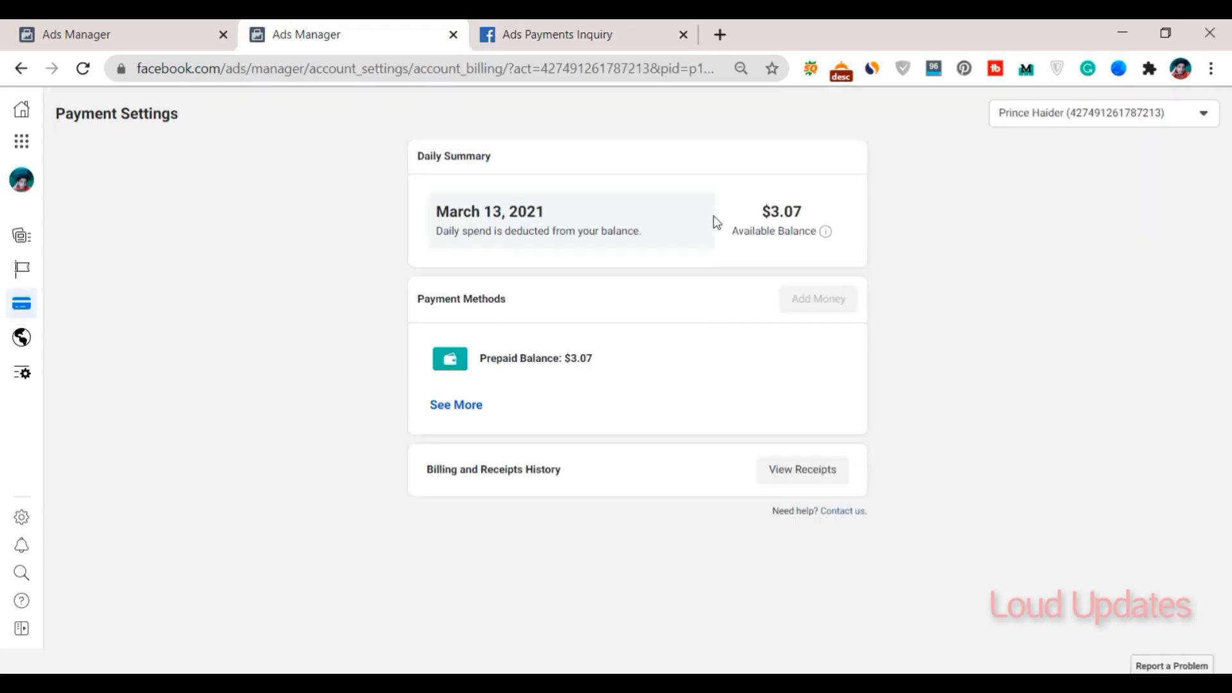
click(594, 29)
text(3)
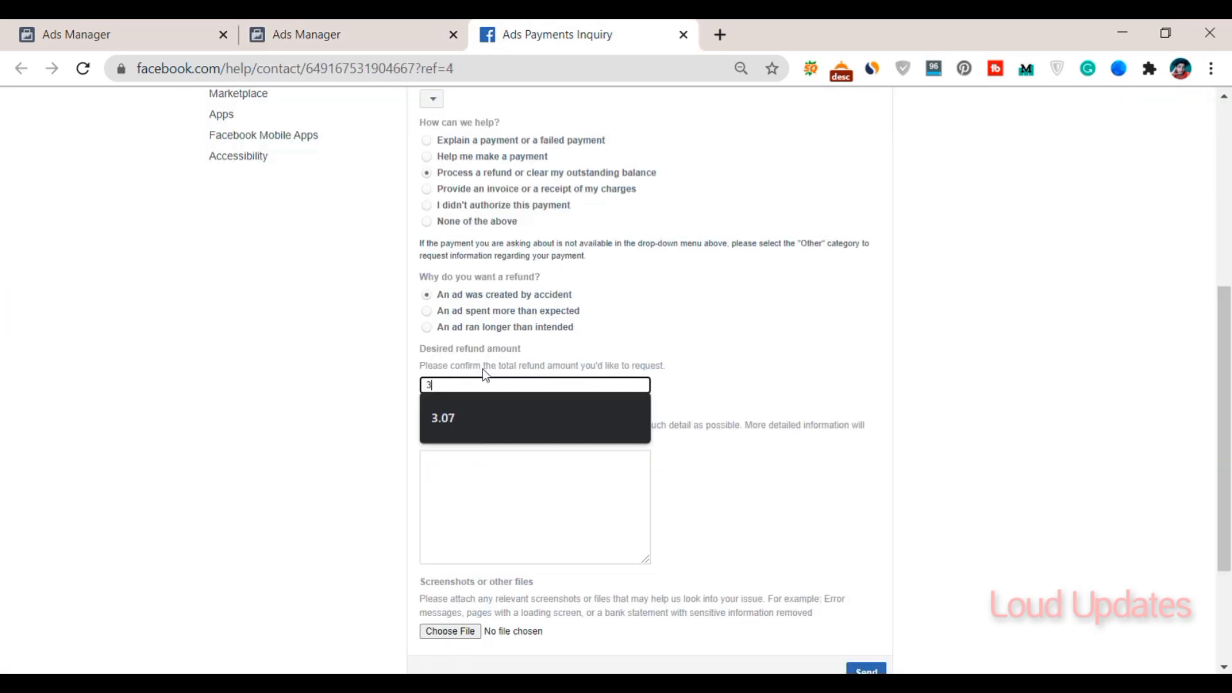
text(.07)
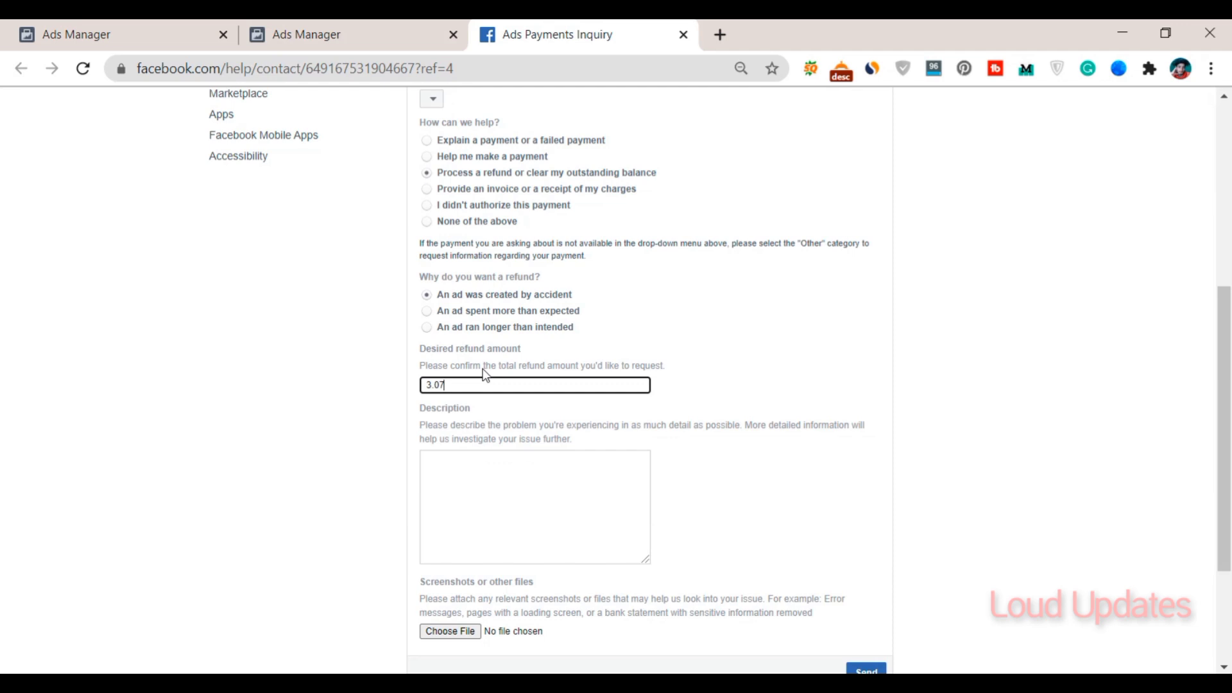
scroll(641, 456, down, 3)
Paste 'I want my refund back, please give me my prepaid balance.' into the Description box.
click(515, 283)
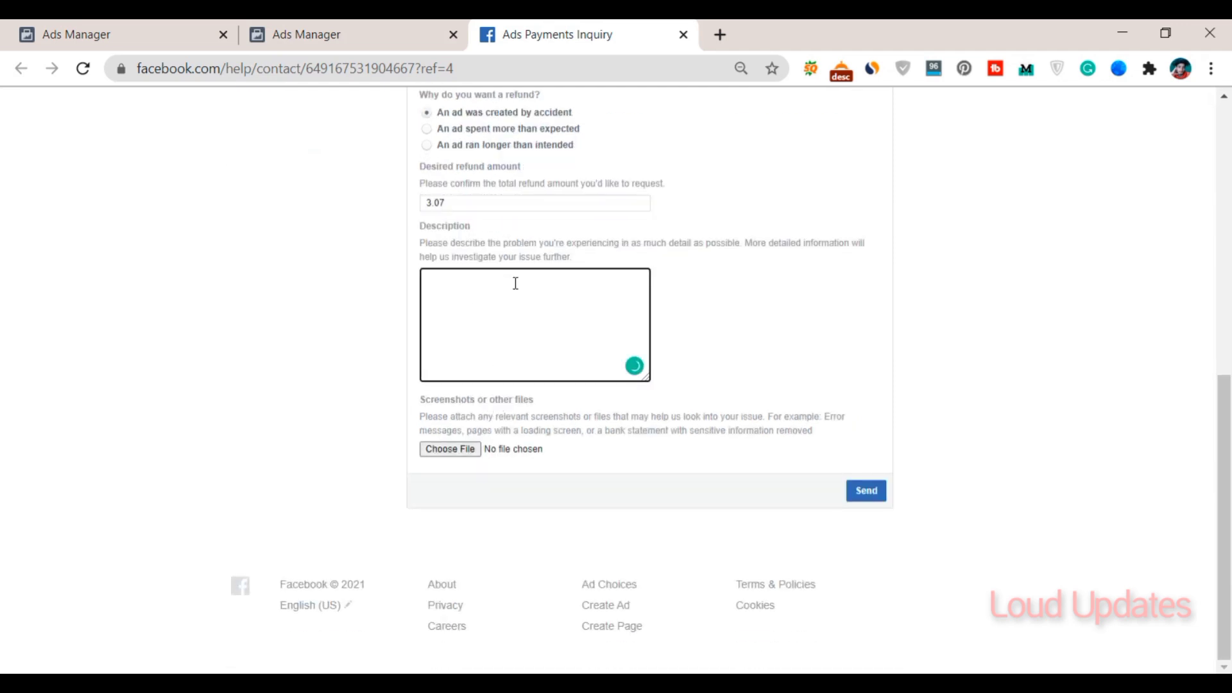
text(I want my refund back, please give me my prepaid balance.)
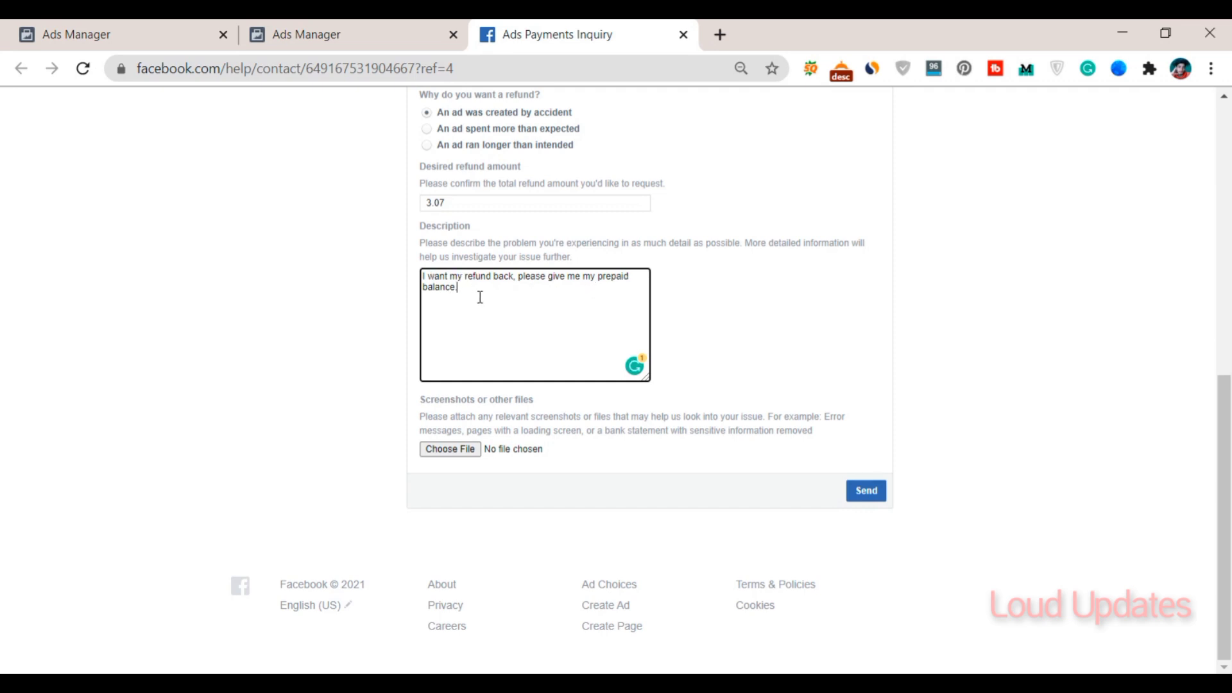
key(ctrl+a)
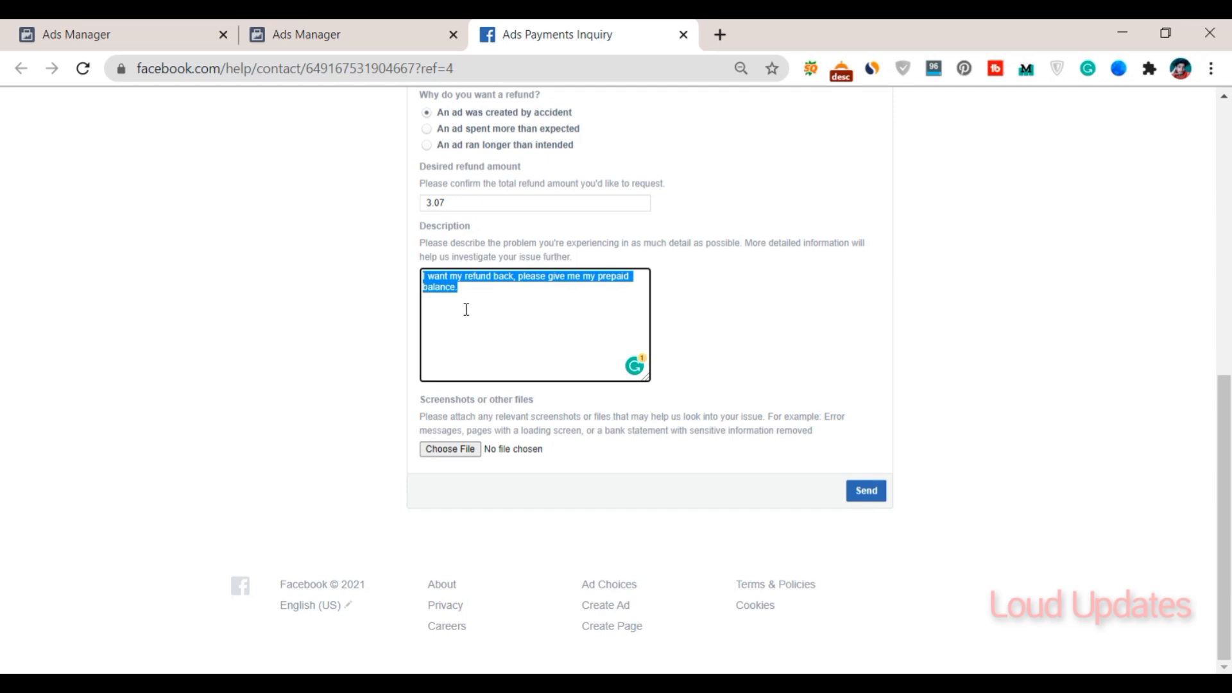
click(467, 309)
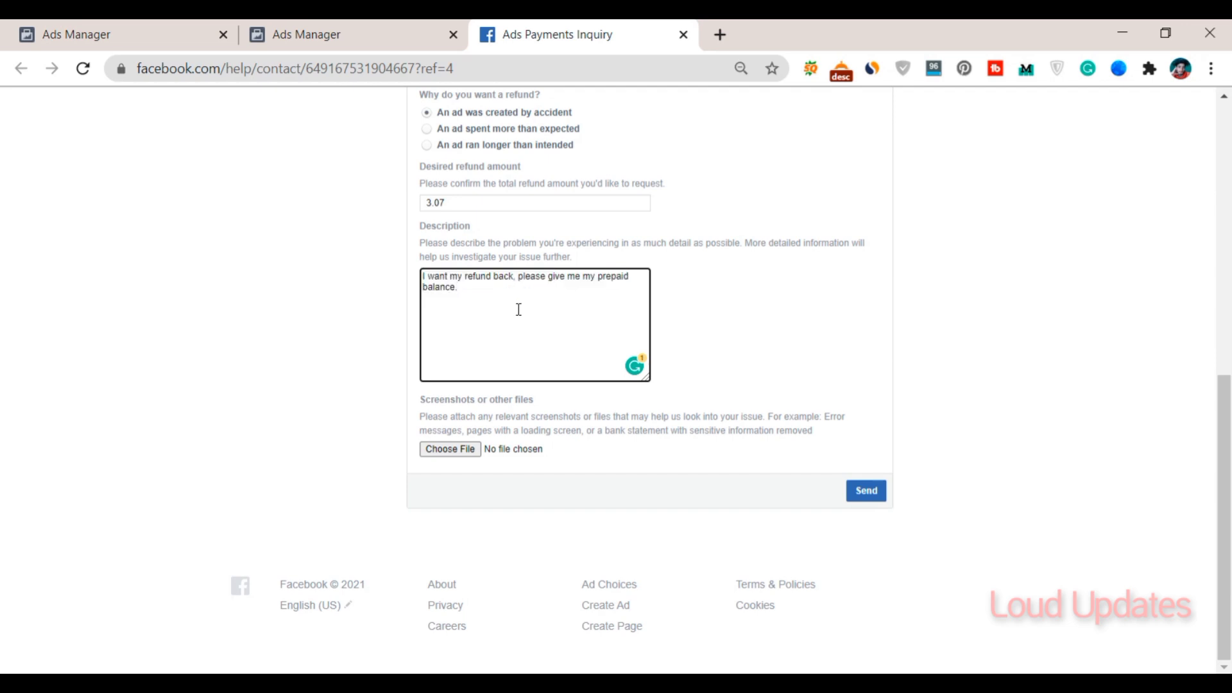
key(ctrl+a)
click(458, 314)
key(BackSpace)
drag(422, 397, 355, 480)
Switch to Payment Settings and review the balance summary.
click(355, 479)
click(314, 33)
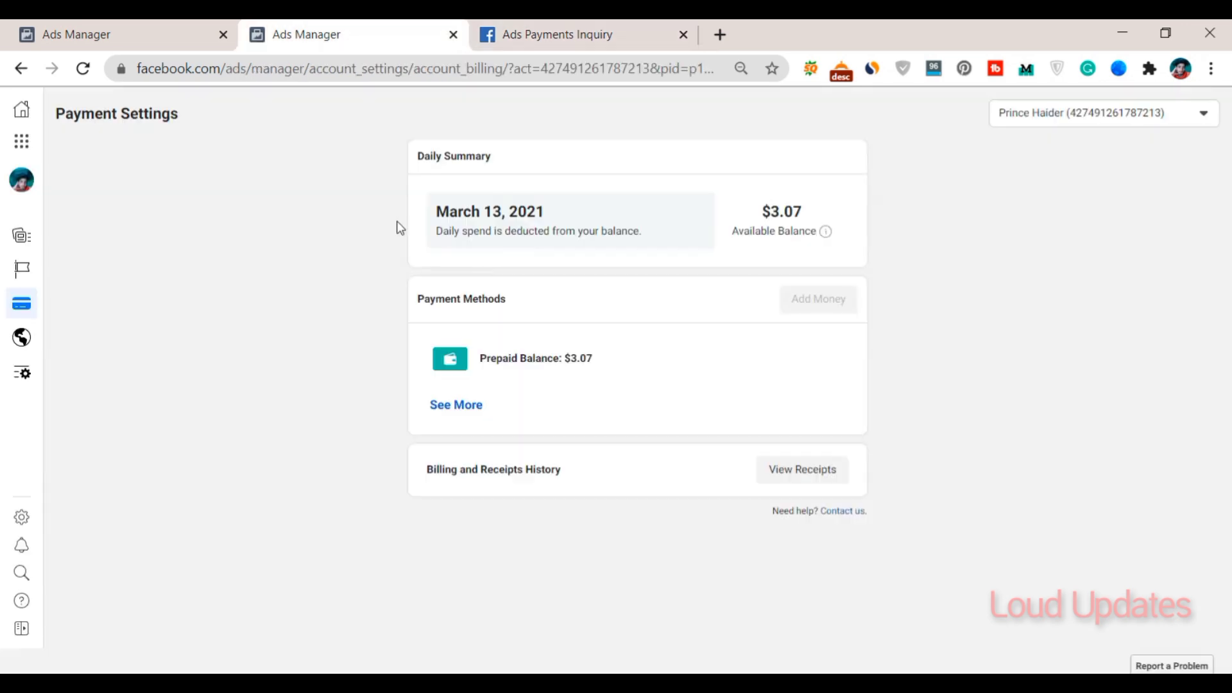
drag(407, 145, 911, 514)
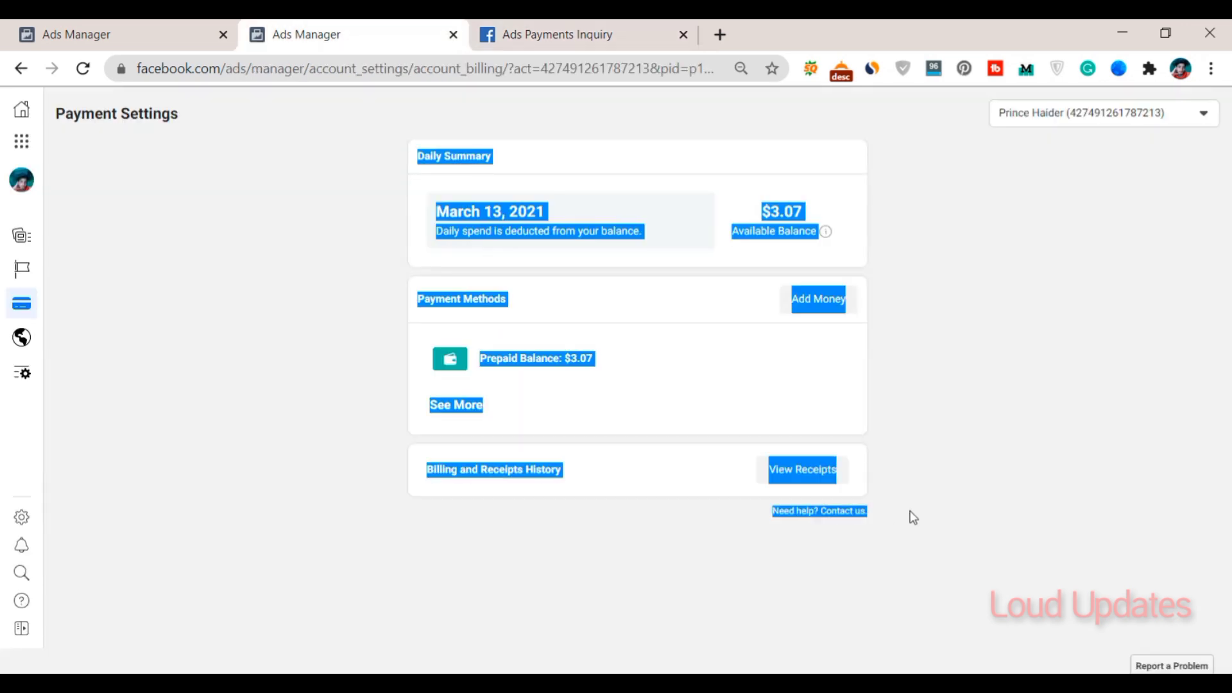
click(995, 481)
Look up Snipping Tool in Windows search, close the search, and recheck the prepaid balance.
key(super)
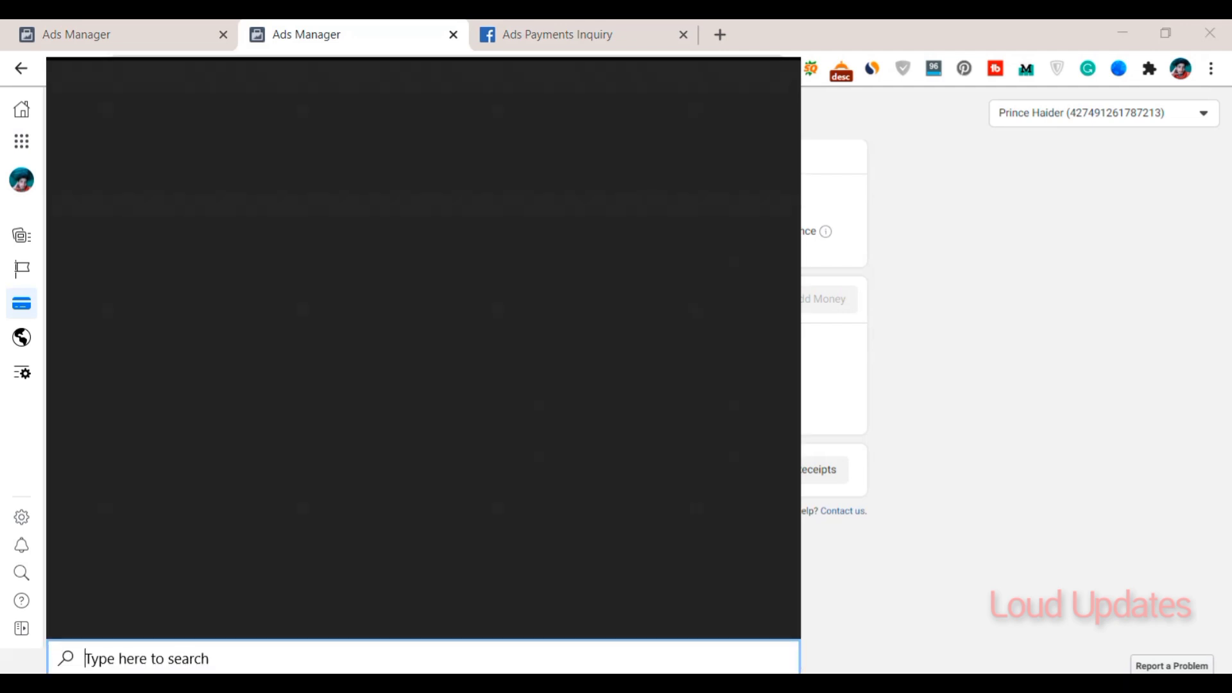
text(sni)
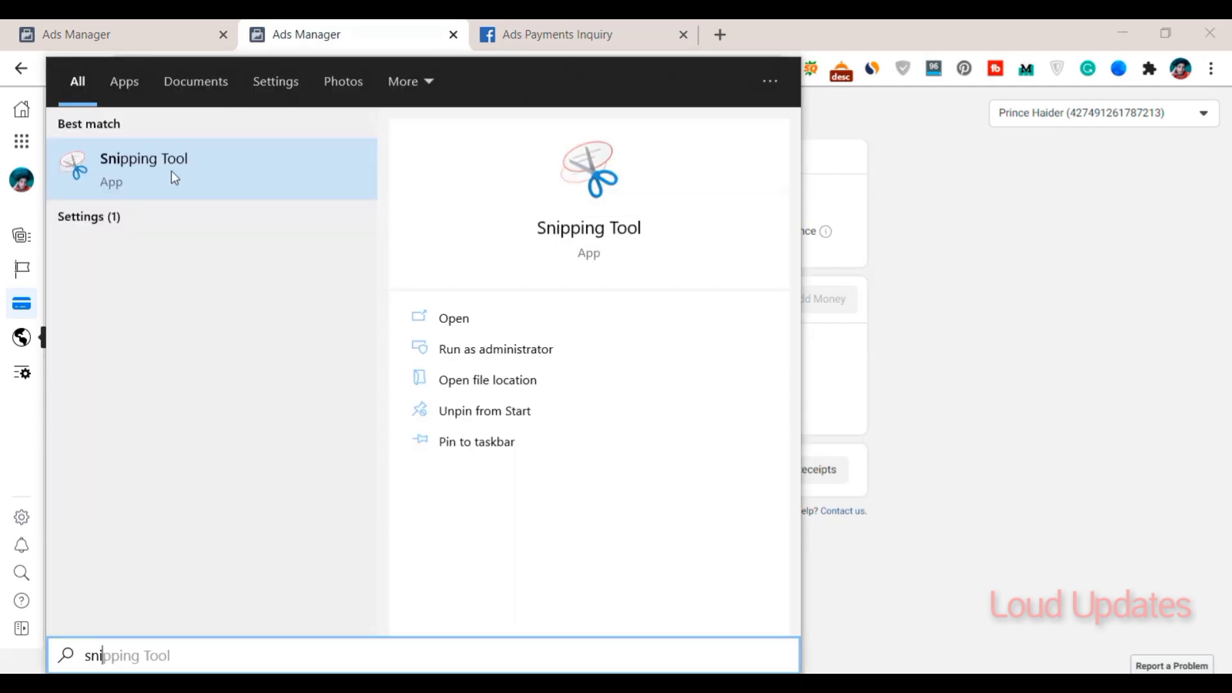
click(984, 407)
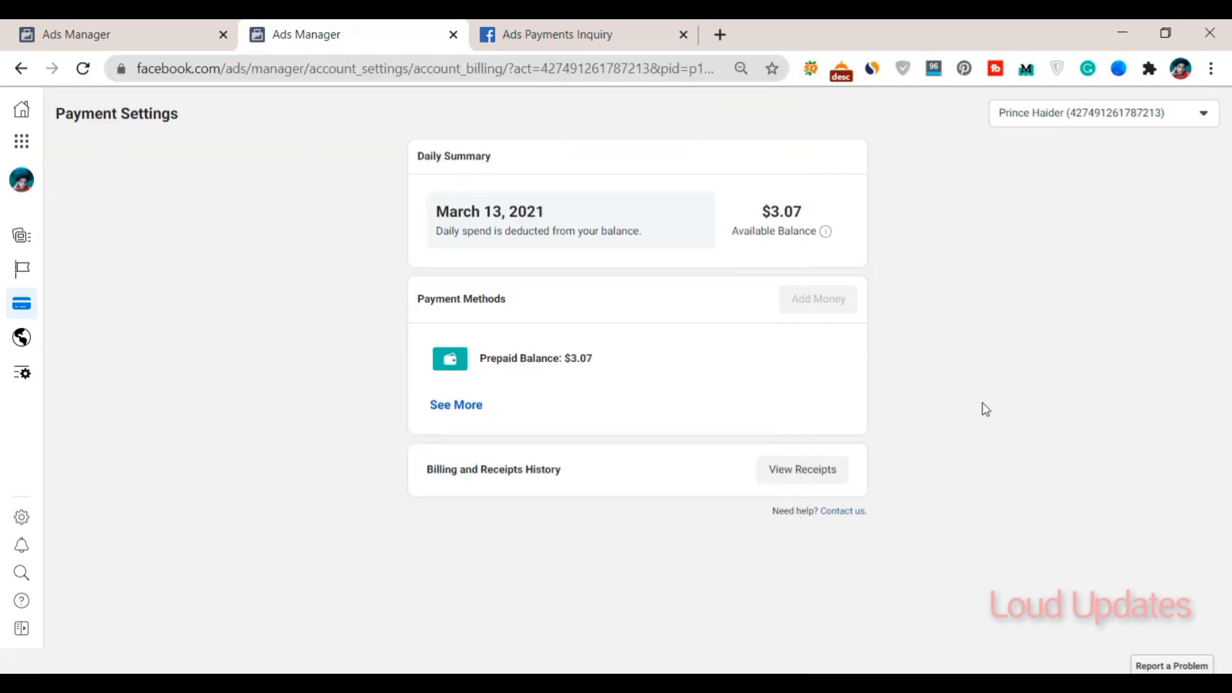
drag(575, 182, 832, 424)
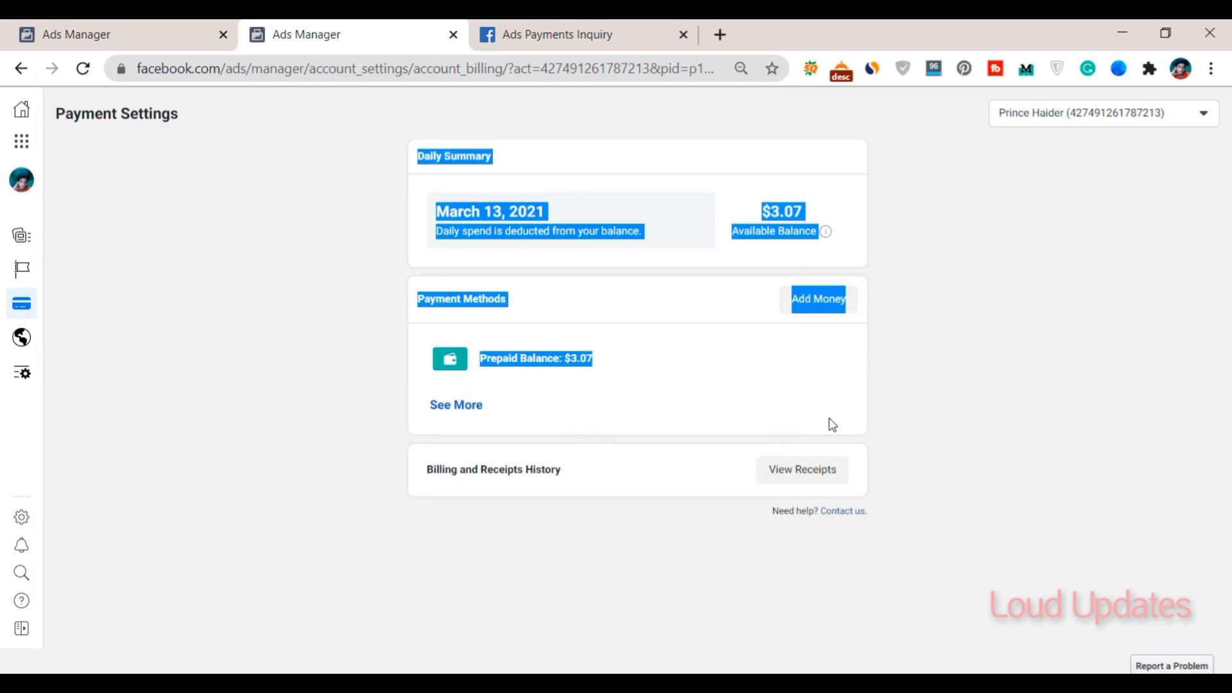
Back on the inquiry form, attach 'fb refund.PNG' through Choose File.
click(572, 19)
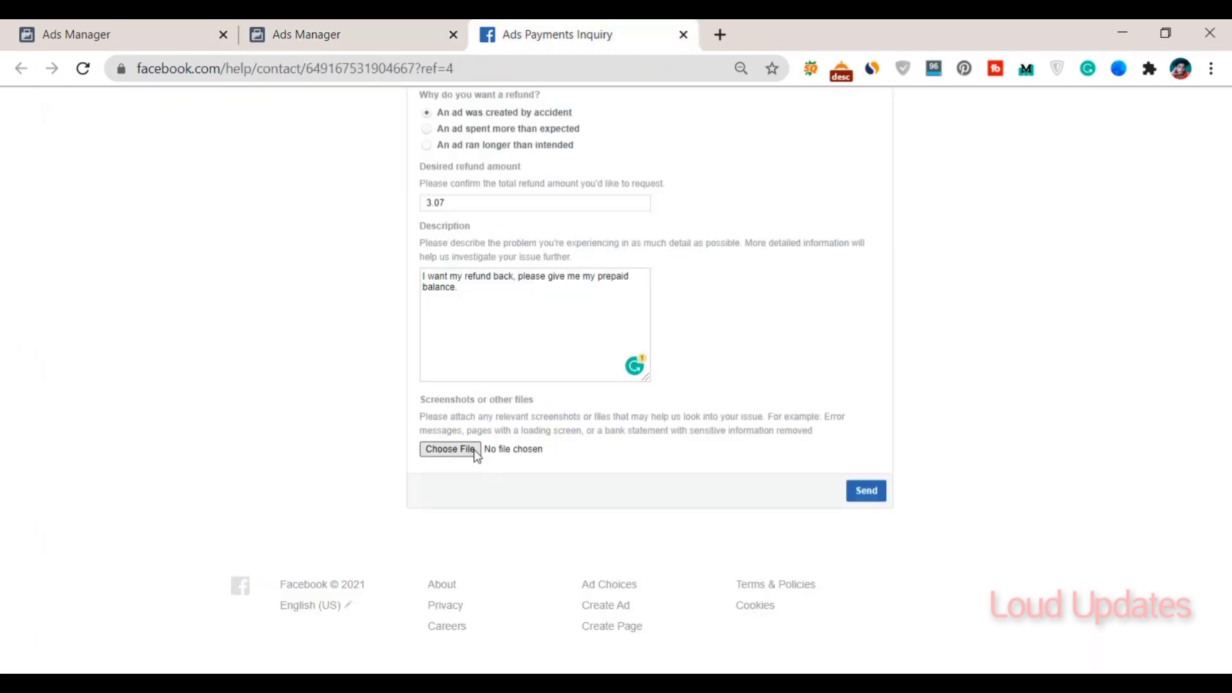
click(476, 450)
scroll(251, 272, down, 3)
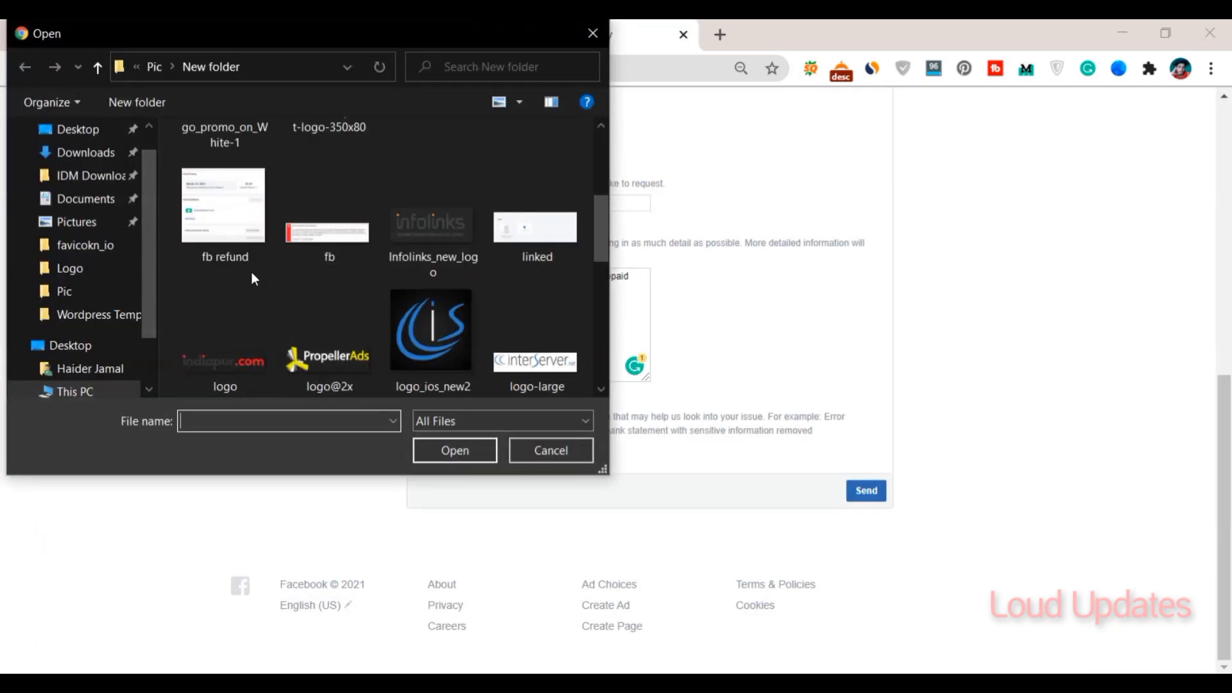
click(244, 254)
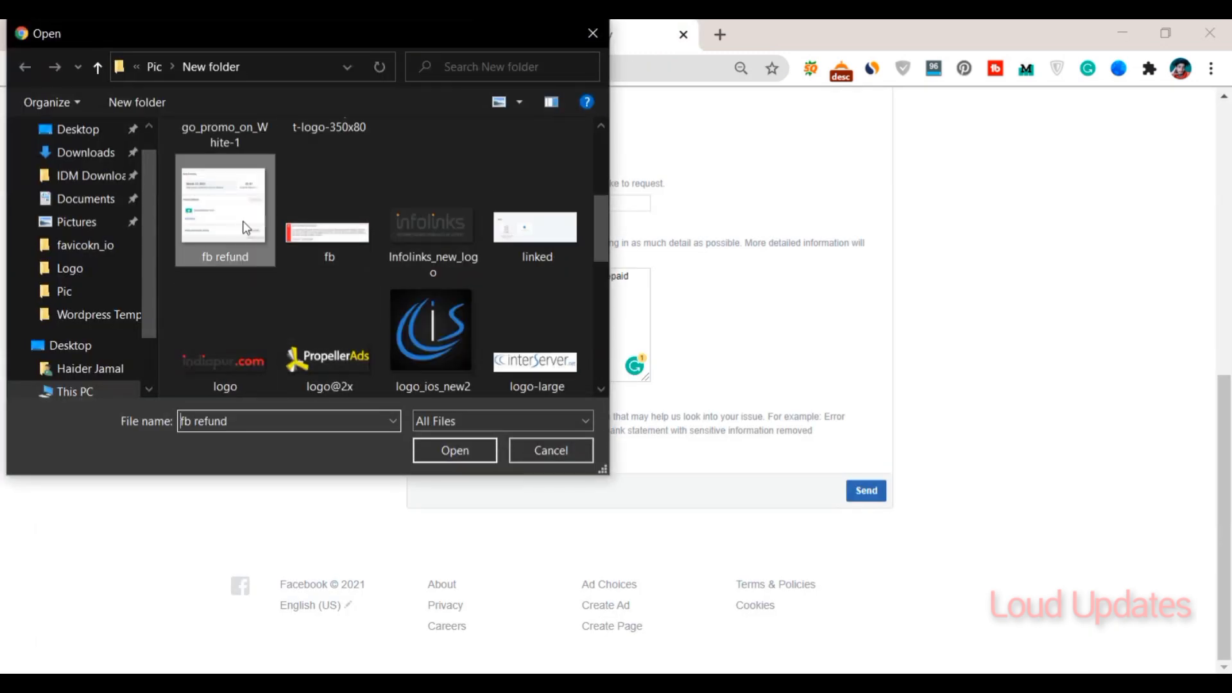
click(455, 460)
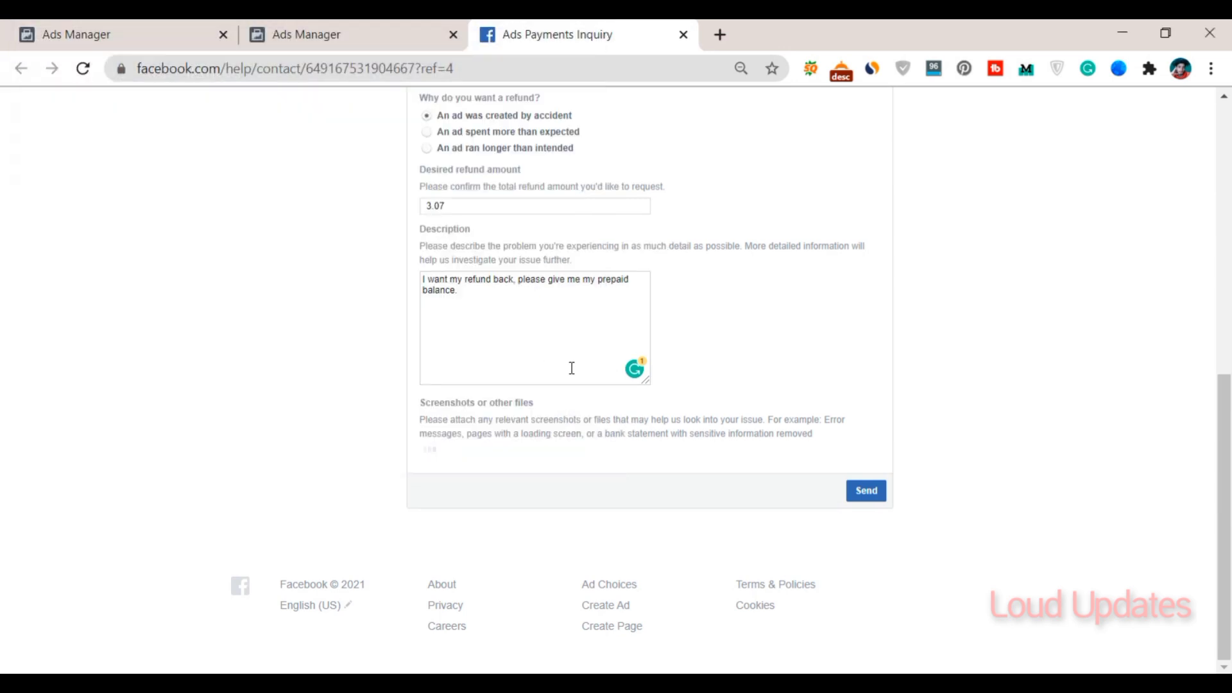
drag(498, 457, 423, 455)
click(423, 456)
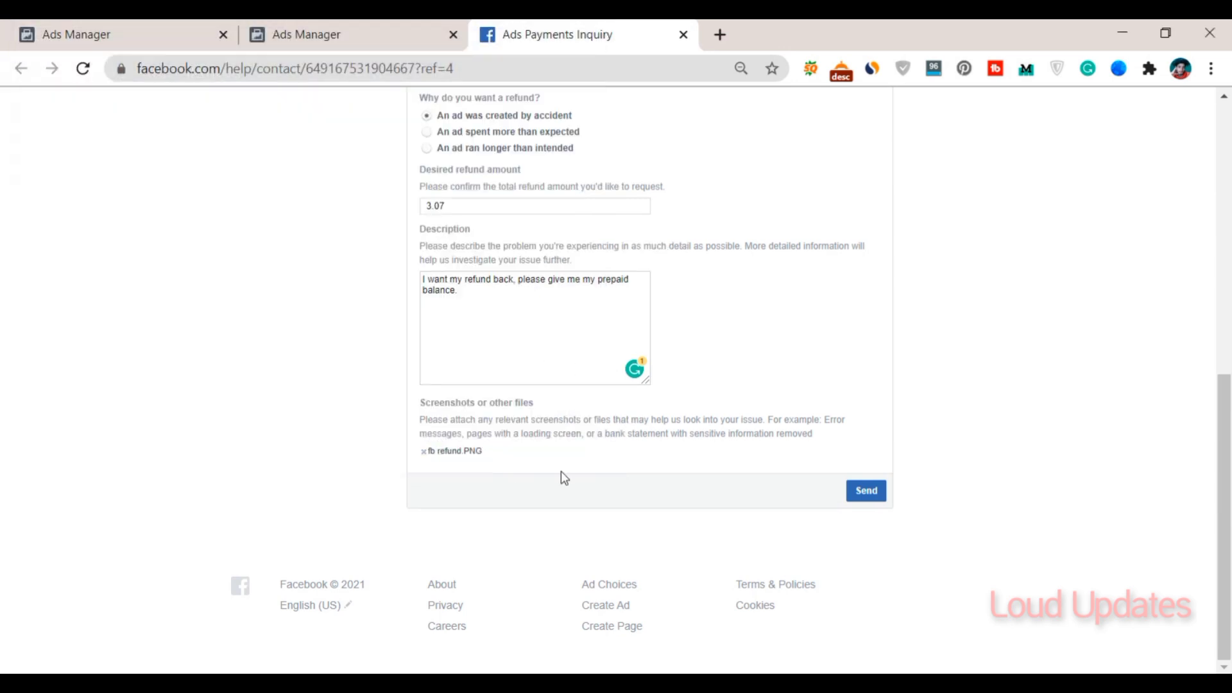
After the missing-fields rejection, select the 02/15/2021 $0.02 Paid payment under Recent Ads Payments.
click(879, 499)
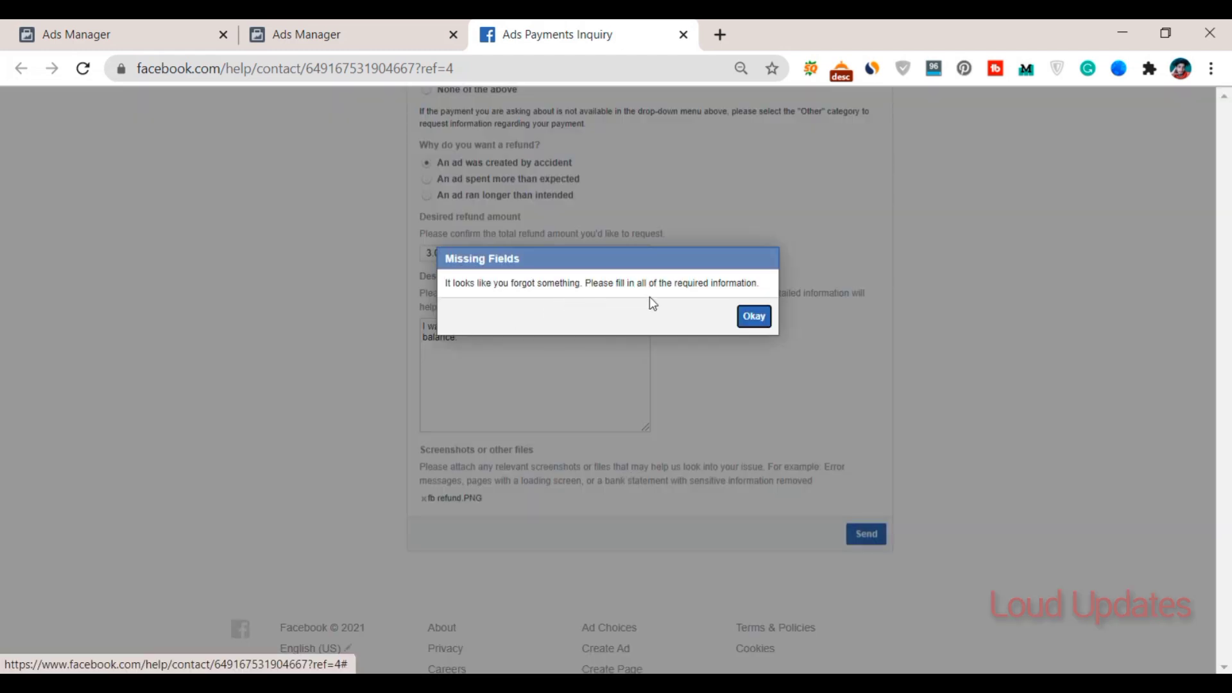
click(752, 316)
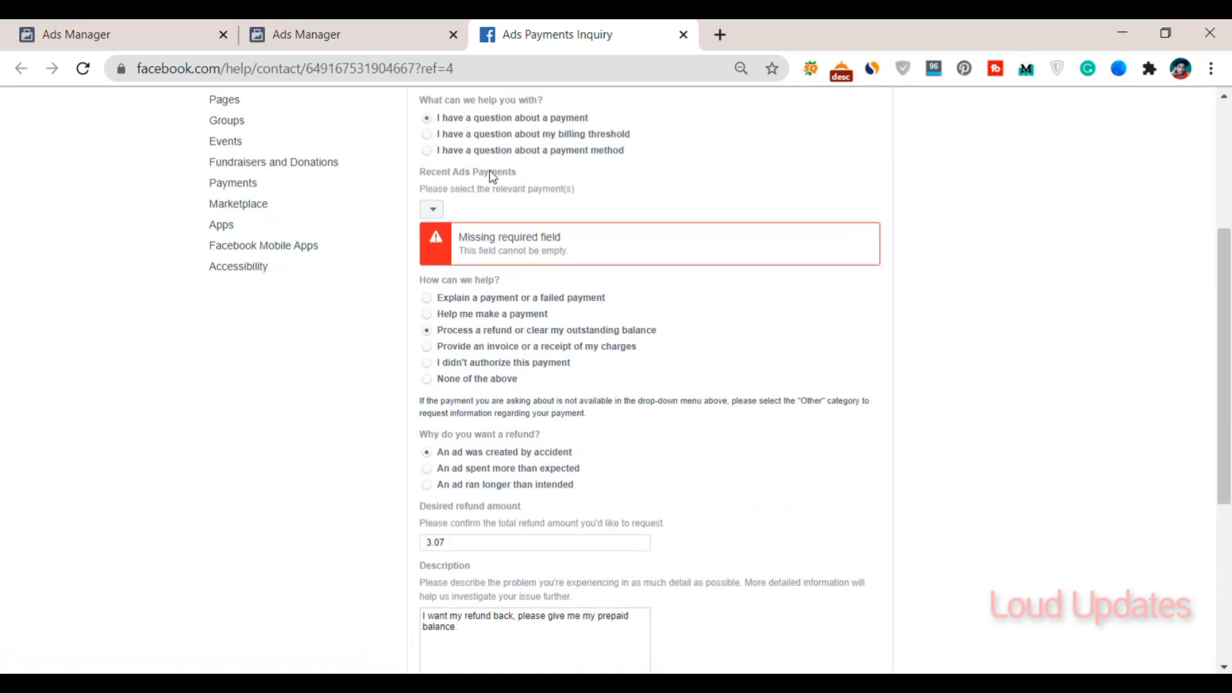
click(433, 210)
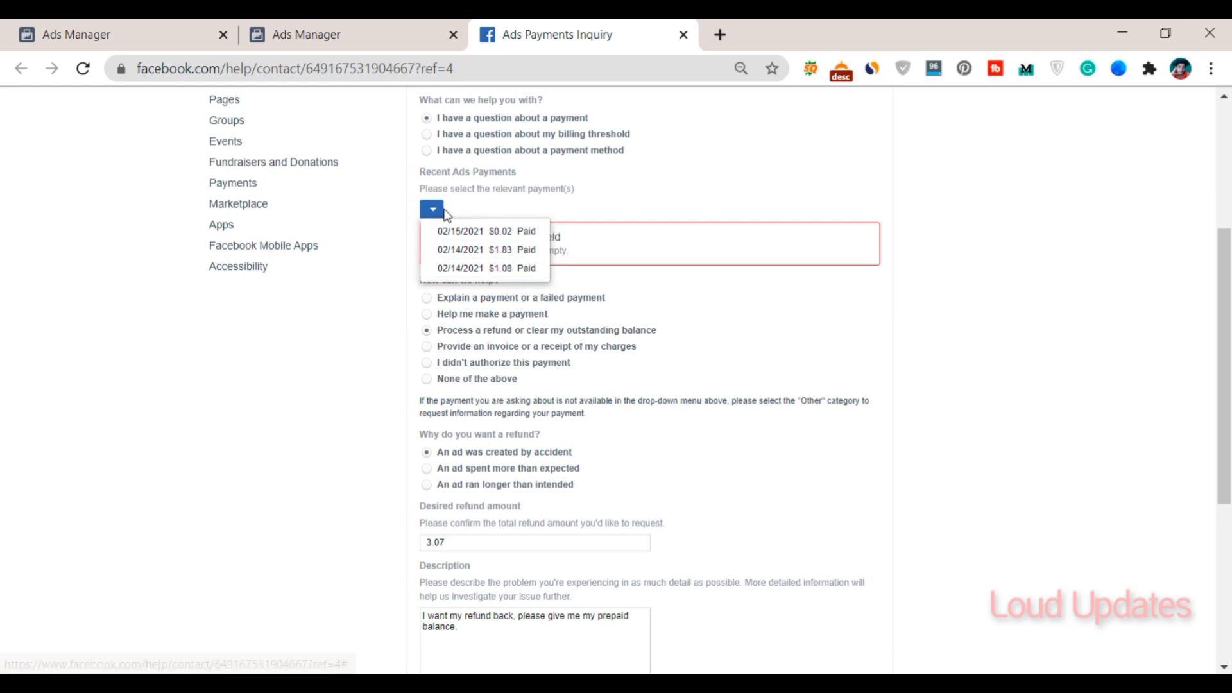
click(493, 233)
Resubmit the completed refund form citing the 02/15/2021 $0.02 payment.
click(663, 203)
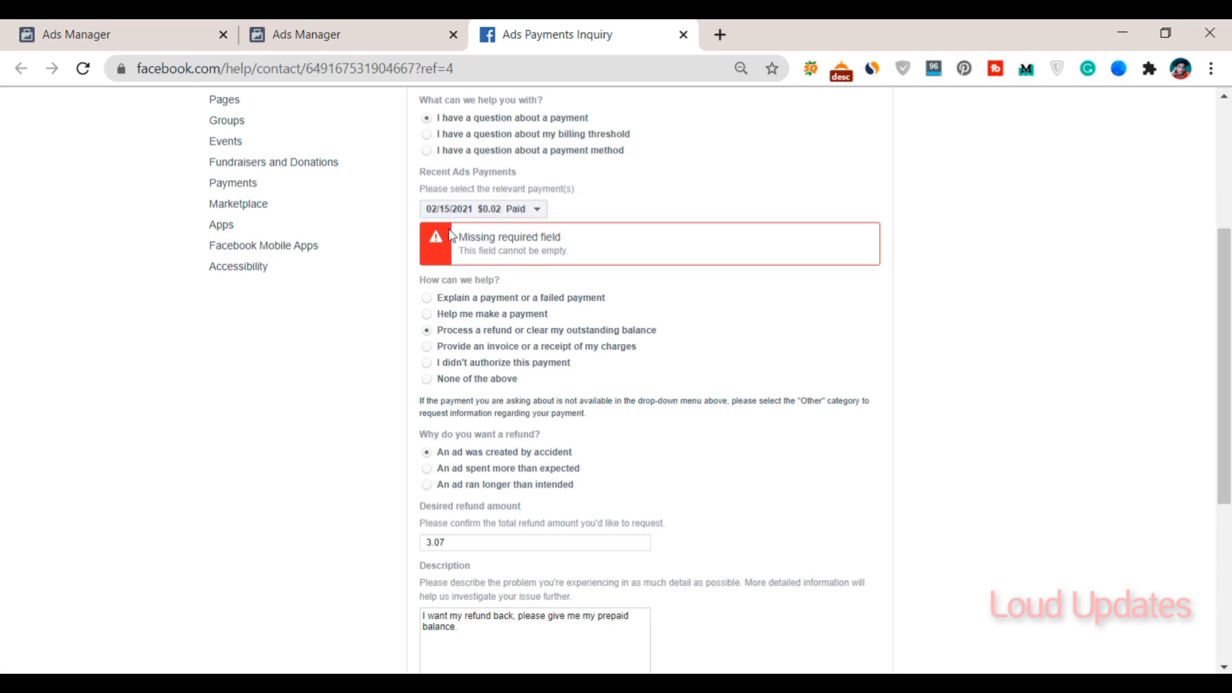
drag(461, 236, 572, 242)
click(779, 270)
scroll(621, 270, down, 5)
click(867, 490)
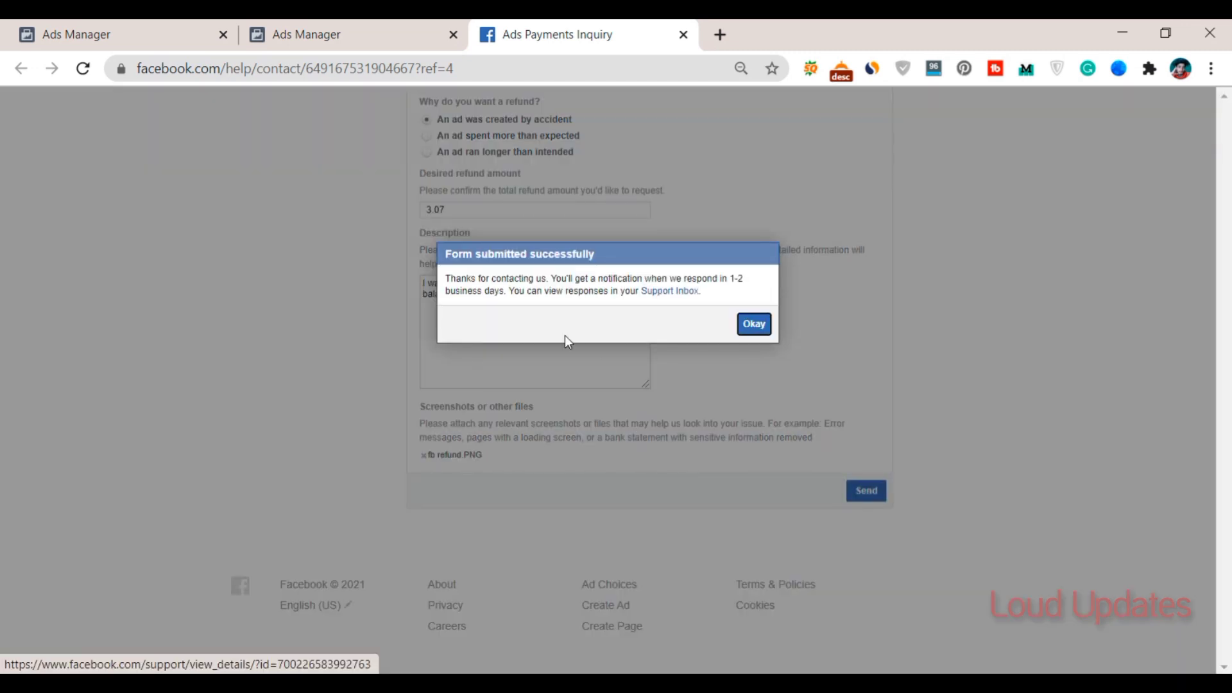
Review the 'Form submitted successfully' message and close it with Okay.
drag(445, 279, 544, 294)
click(590, 303)
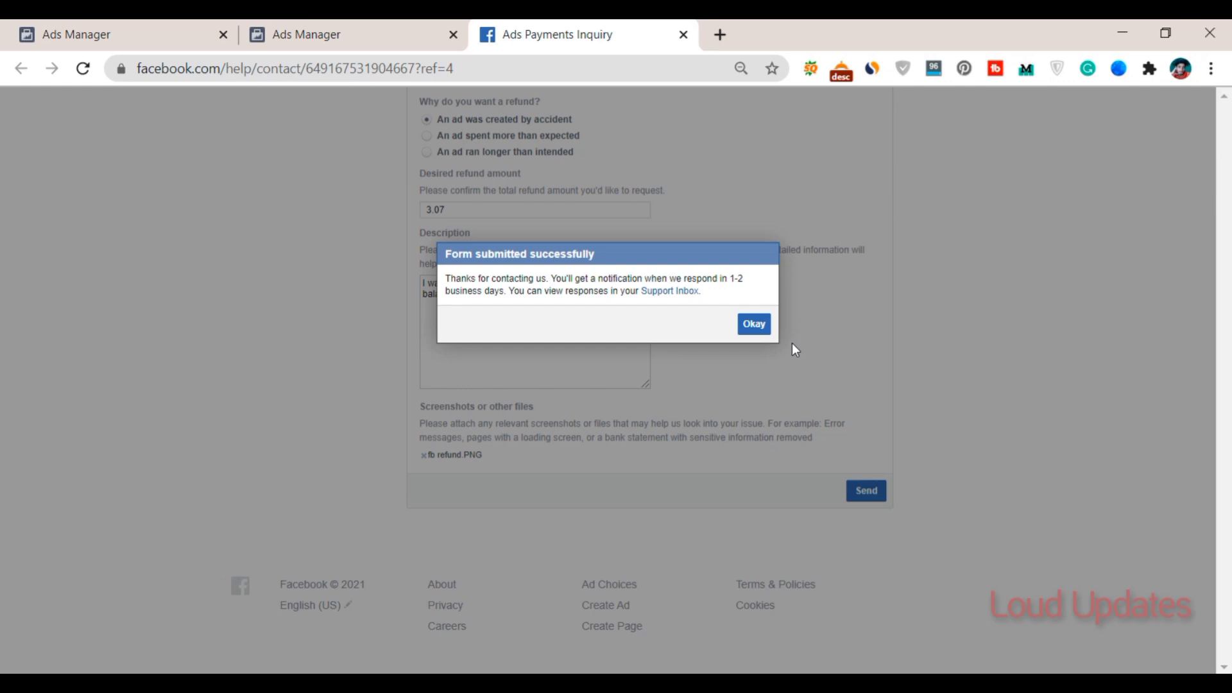
click(747, 335)
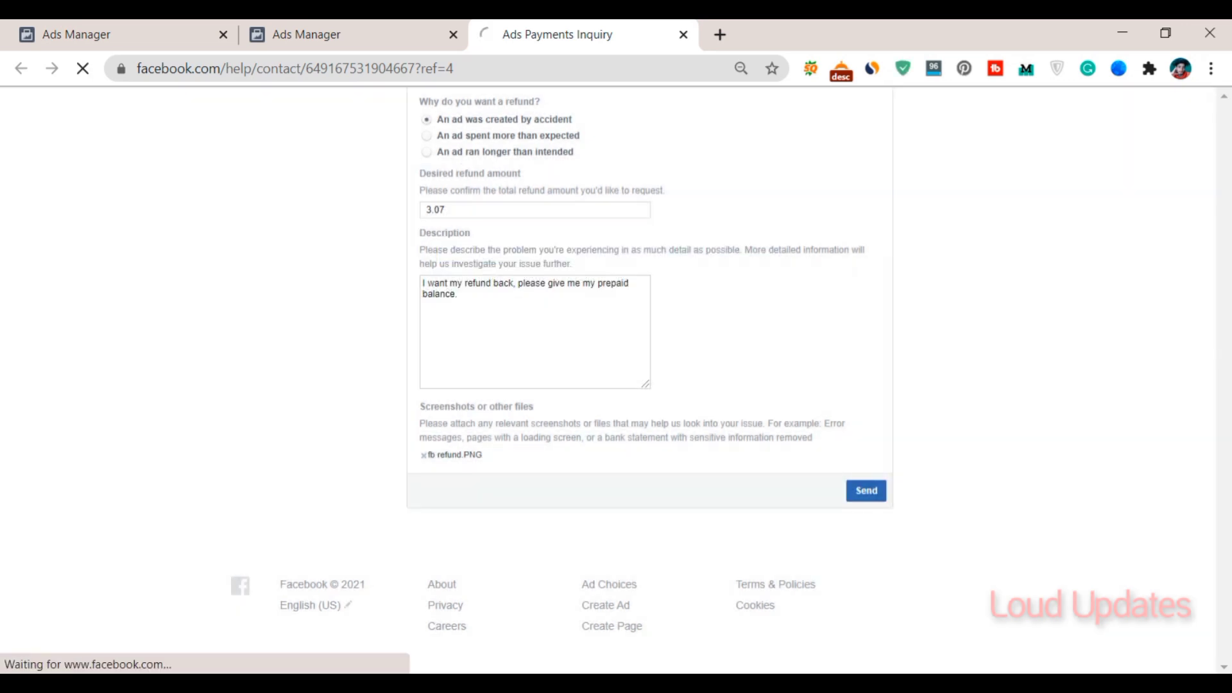